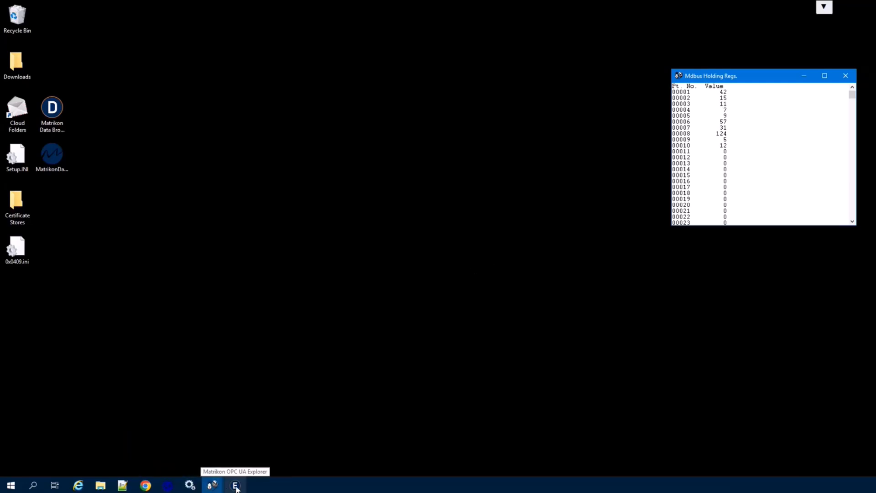
Step: Launch Matrikon OPC UA Explorer and start adding a new server connection
{"action": "left_click", "coordinate": [236, 486]}
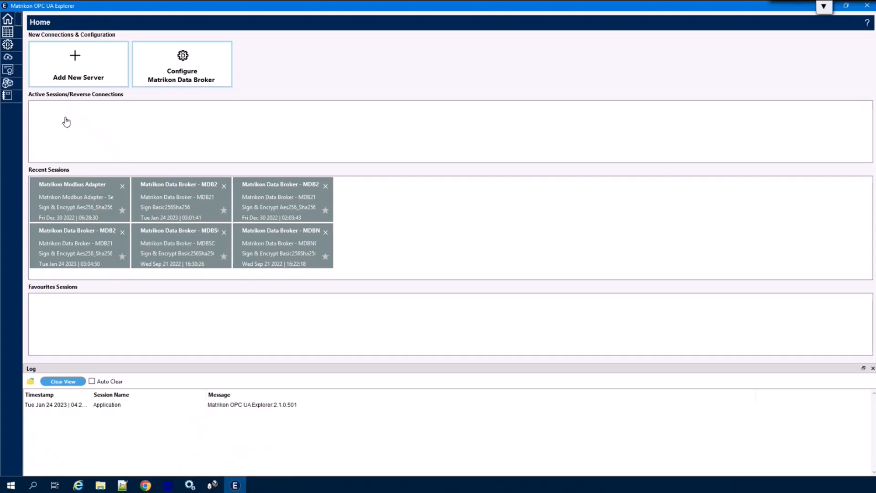
{"action": "left_click", "coordinate": [76, 64]}
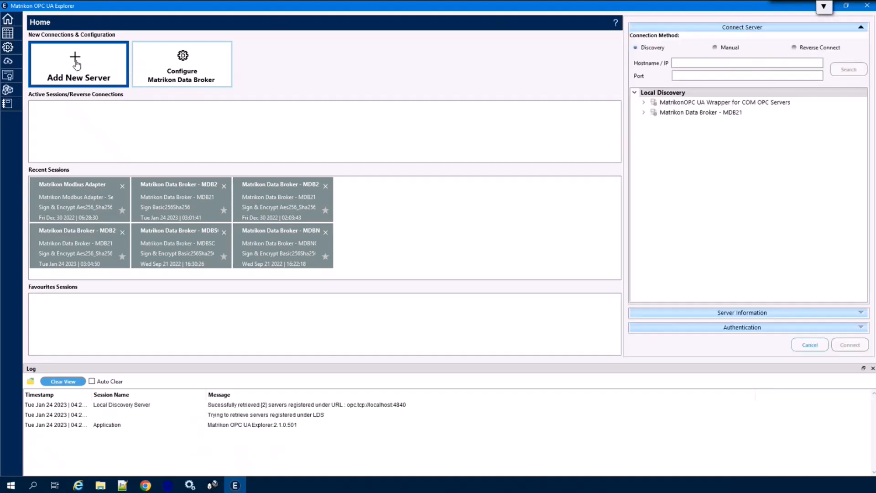
{"action": "left_click", "coordinate": [690, 115]}
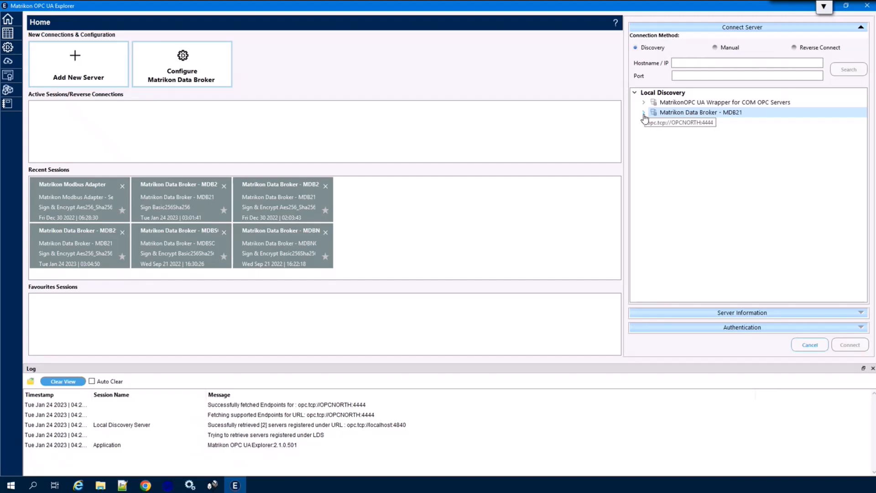
Step: Enter hostname localhost and port 4444 for server discovery
{"action": "left_click", "coordinate": [684, 62]}
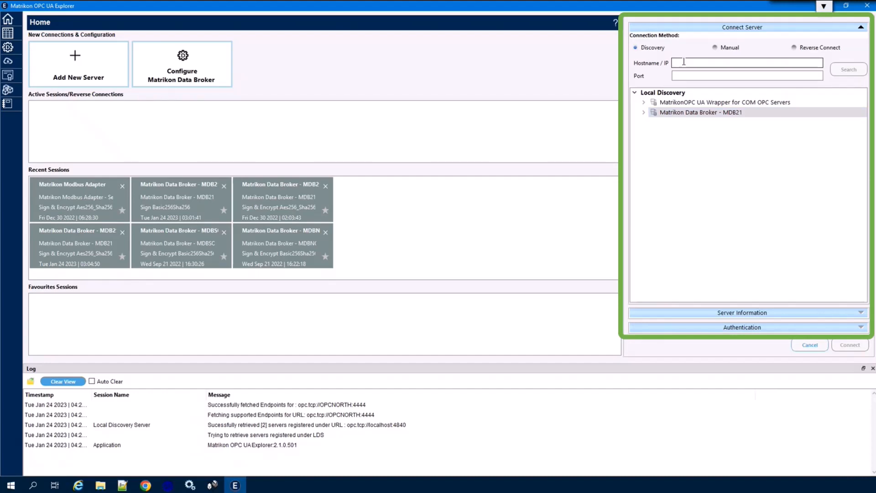
{"action": "type", "text": "localhost"}
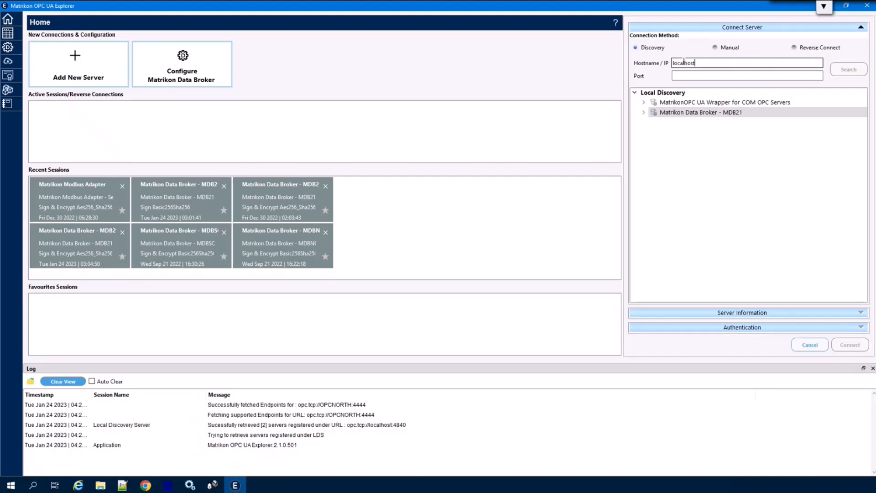
{"action": "key", "text": "Tab"}
{"action": "type", "text": "4444"}
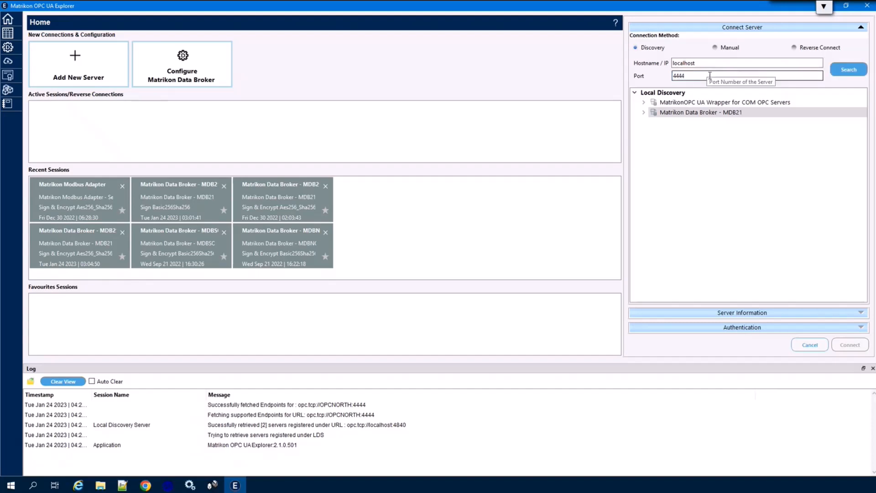
Step: Connect to MDB21 via Aes256_Sha256_RsaPss Sign & Encrypt, logging in as user admin
{"action": "left_click", "coordinate": [840, 73]}
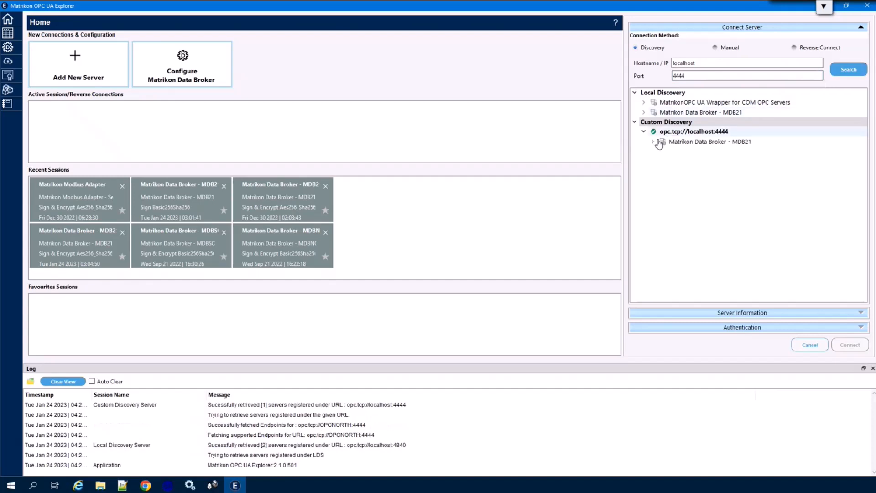
{"action": "left_click", "coordinate": [653, 142]}
{"action": "left_click", "coordinate": [704, 229]}
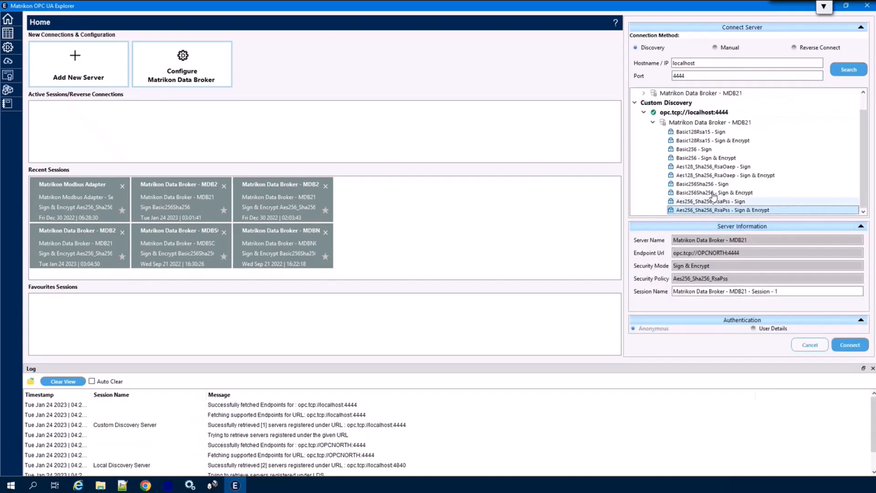
{"action": "left_click", "coordinate": [756, 327]}
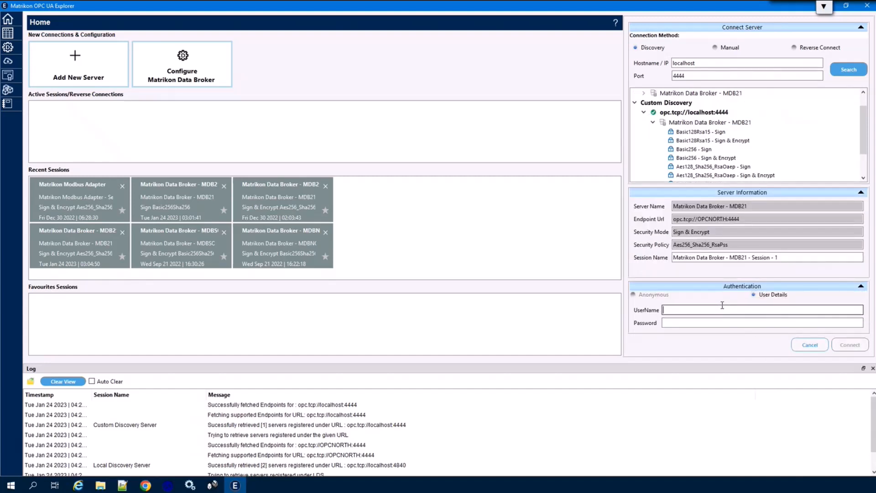
{"action": "type", "text": "admin"}
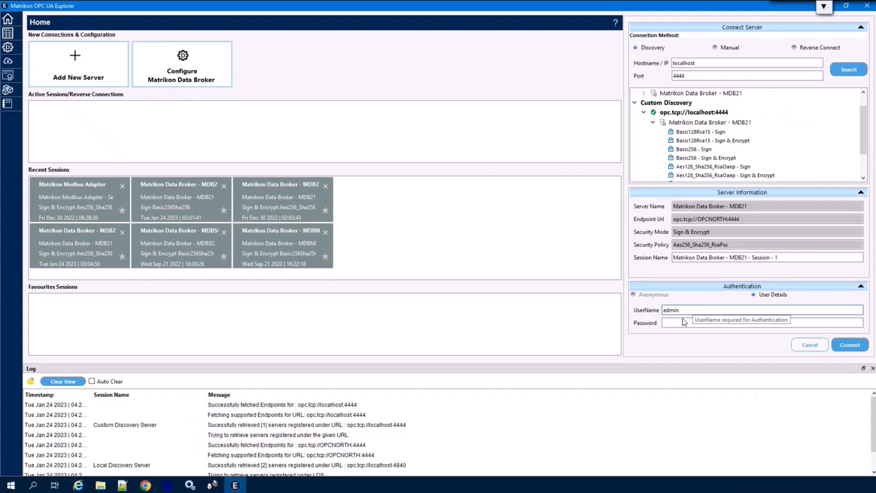
{"action": "left_click", "coordinate": [852, 350]}
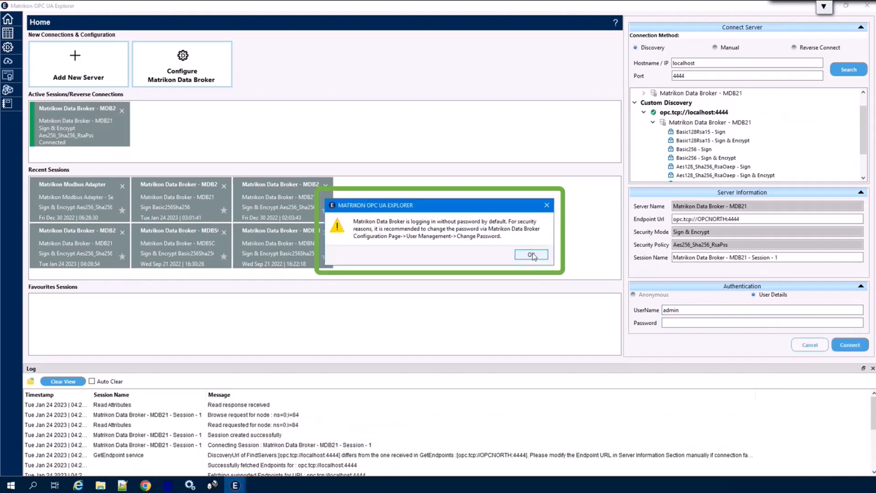
Step: Dismiss the default-password warning and open the Data Broker Configuration page
{"action": "left_click", "coordinate": [531, 255]}
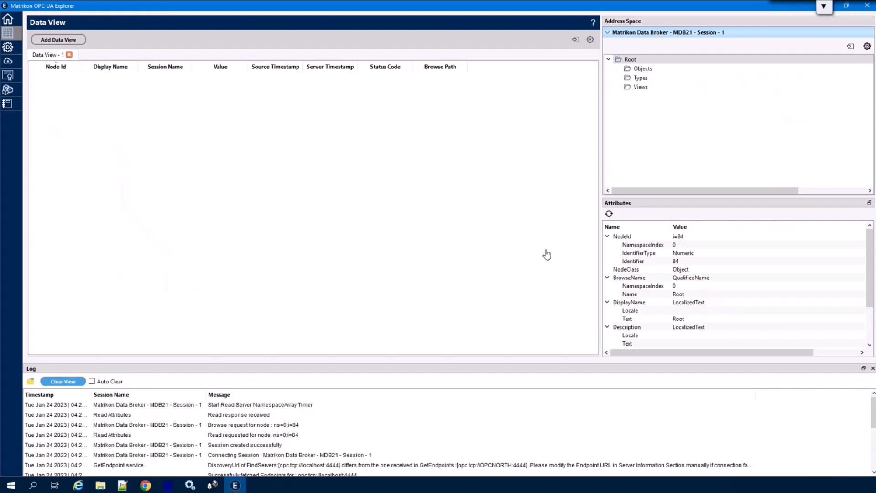
{"action": "left_click", "coordinate": [8, 47]}
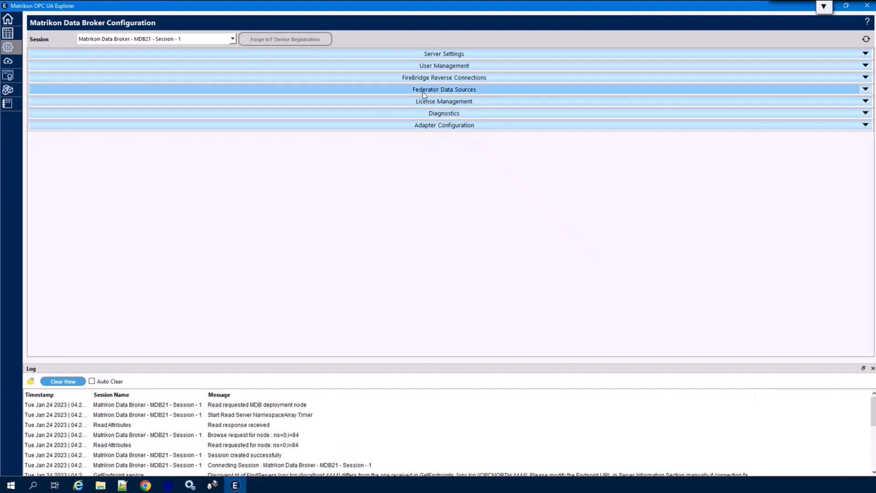
Step: Add a UA federator data source named 'My Modbus Adapter' and open its configuration
{"action": "left_click", "coordinate": [441, 90]}
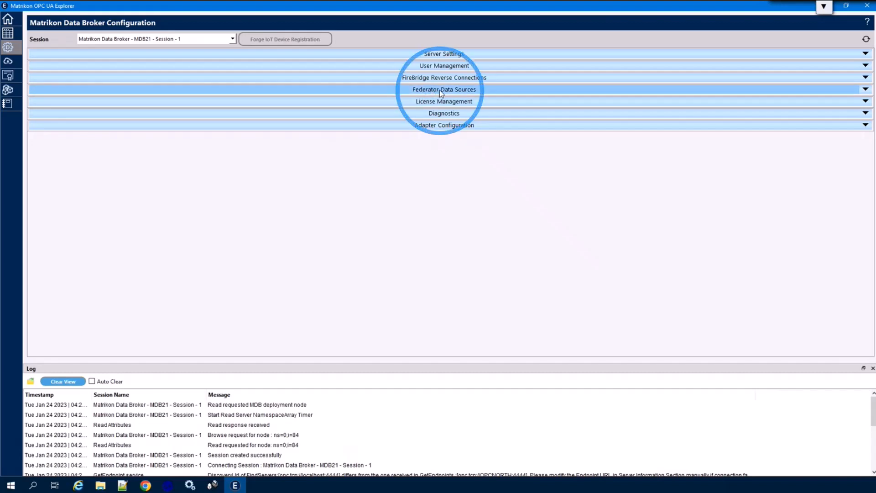
{"action": "left_click", "coordinate": [288, 100]}
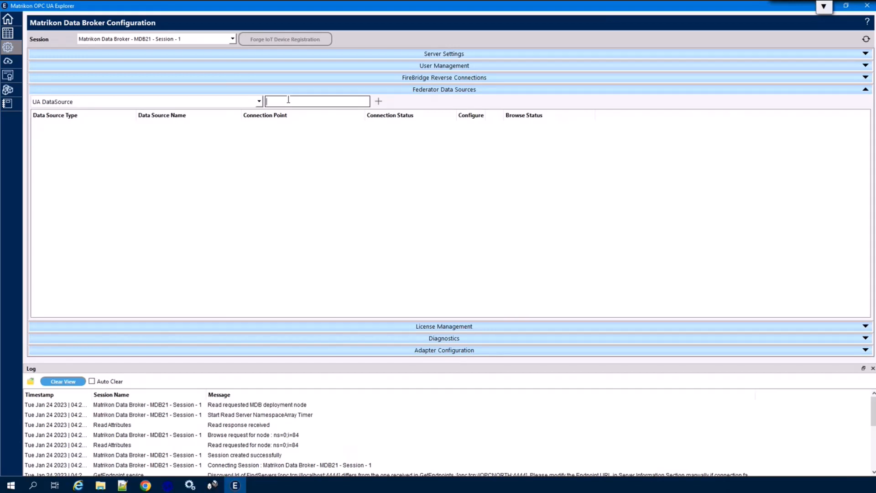
{"action": "type", "text": "My Modbus Adapter"}
{"action": "left_click", "coordinate": [378, 103]}
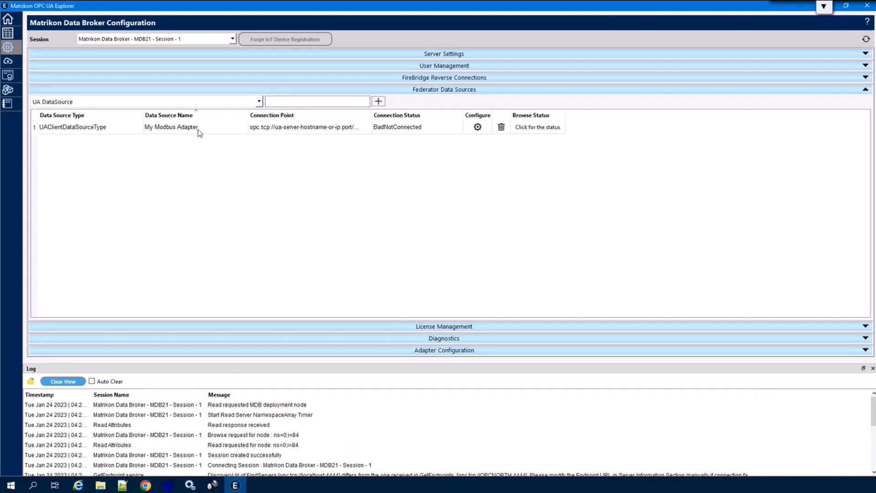
{"action": "left_click", "coordinate": [478, 127]}
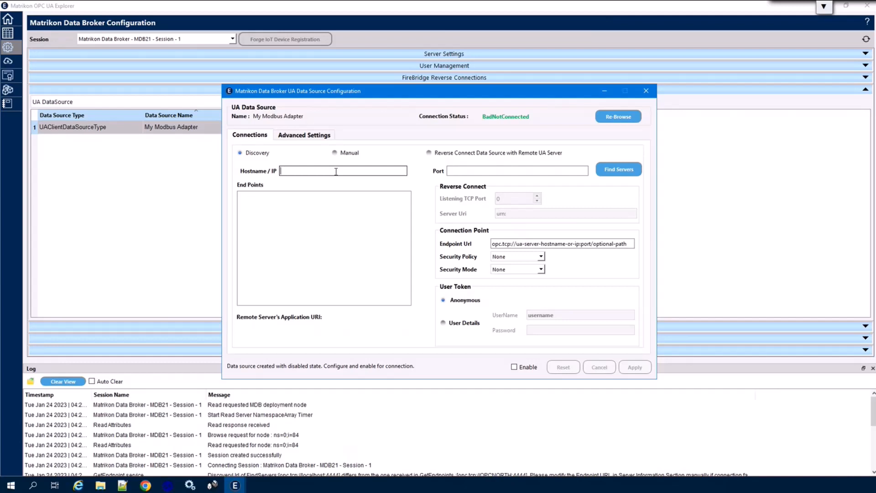
Step: Target opc.tcp://localhost:5555 and select its Aes256_Sha256_RsaPss Sign & Encrypt endpoint
{"action": "type", "text": "lo"}
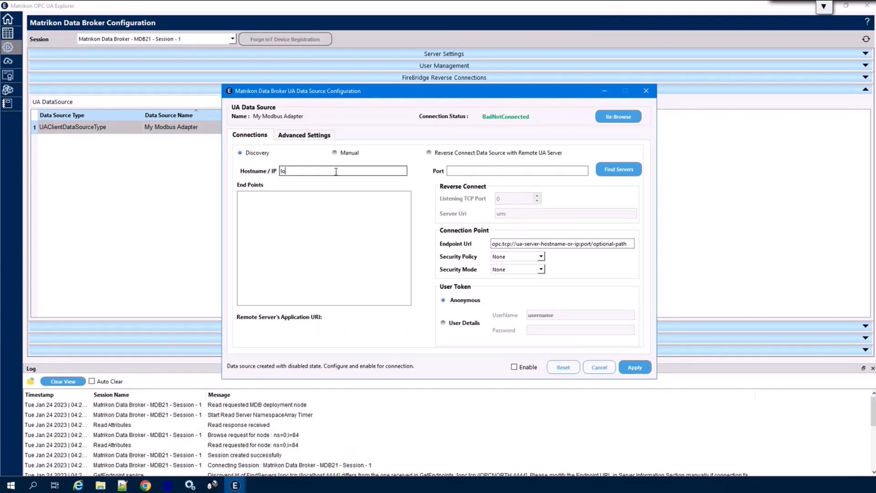
{"action": "type", "text": "calhost"}
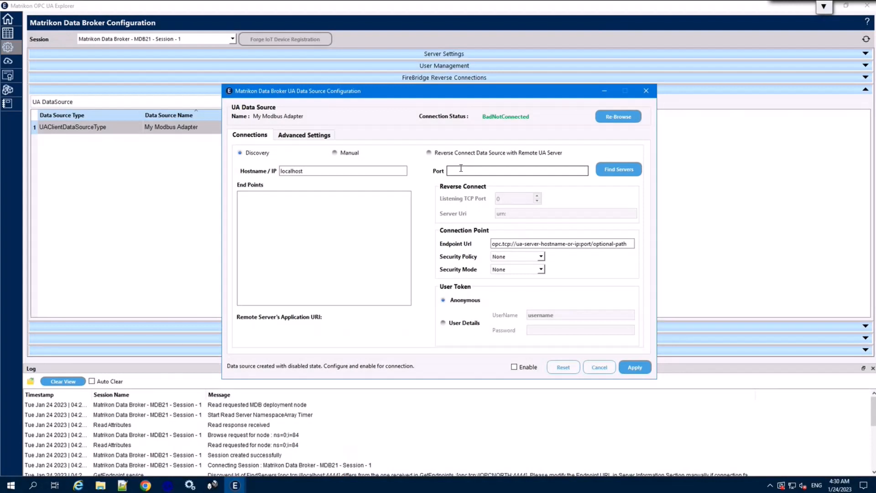
{"action": "left_click", "coordinate": [461, 168]}
{"action": "type", "text": "5555"}
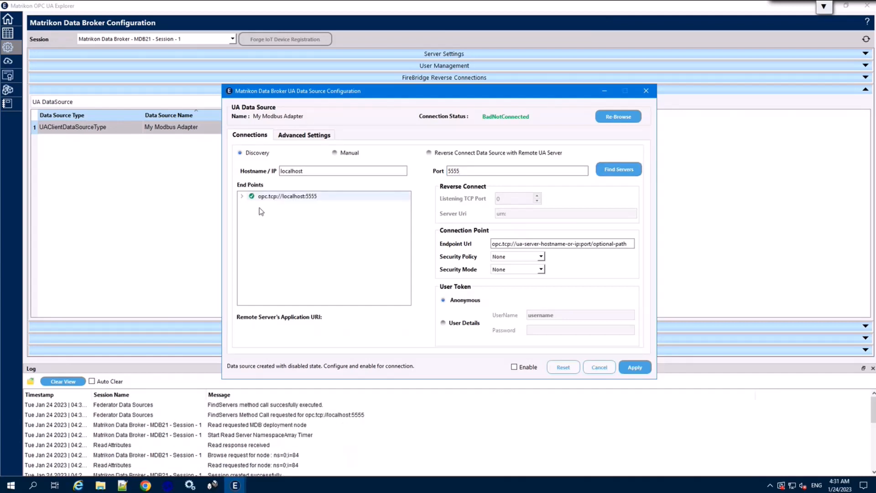
{"action": "left_click", "coordinate": [242, 196]}
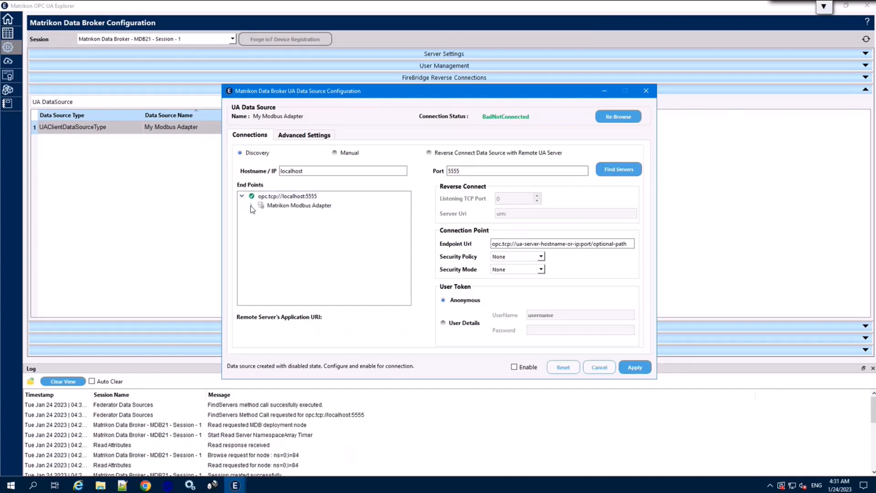
{"action": "left_click", "coordinate": [251, 206]}
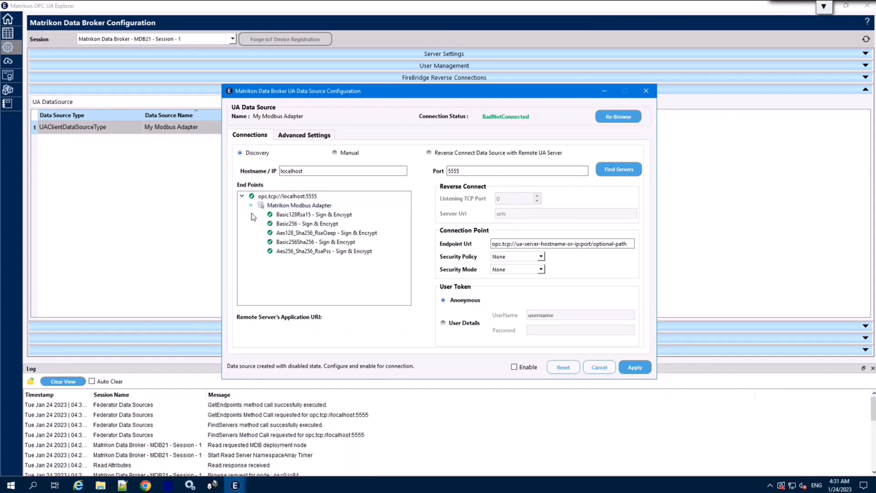
{"action": "left_click", "coordinate": [309, 252]}
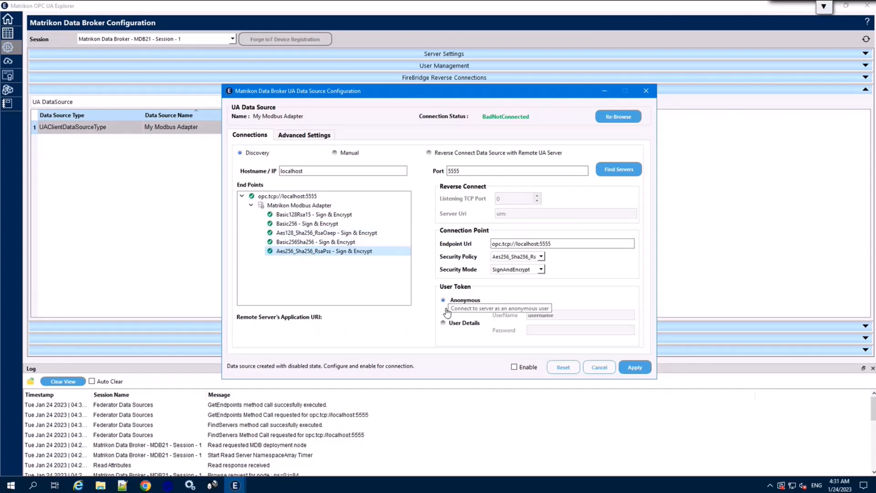
Step: Switch the data source to user-details login as admin, enable it, and show Advanced Settings
{"action": "left_click", "coordinate": [445, 327]}
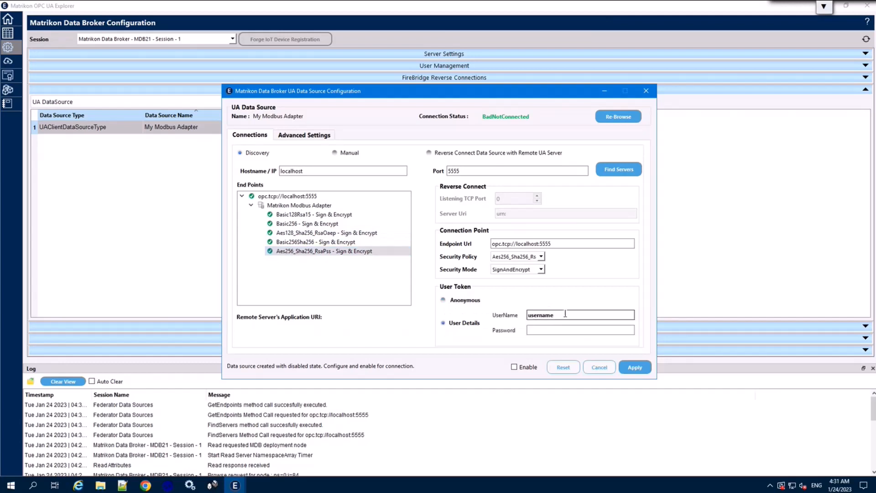
{"action": "key", "text": "ctrl+a"}
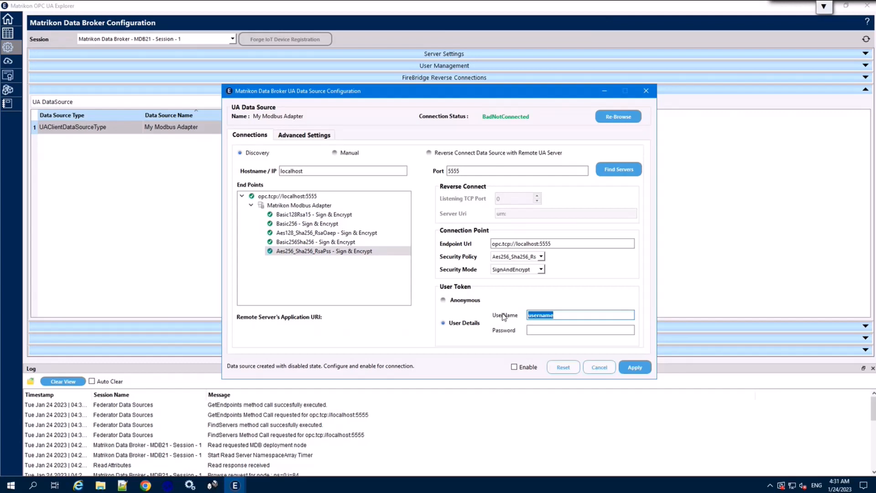
{"action": "type", "text": "admin"}
{"action": "left_click", "coordinate": [515, 369]}
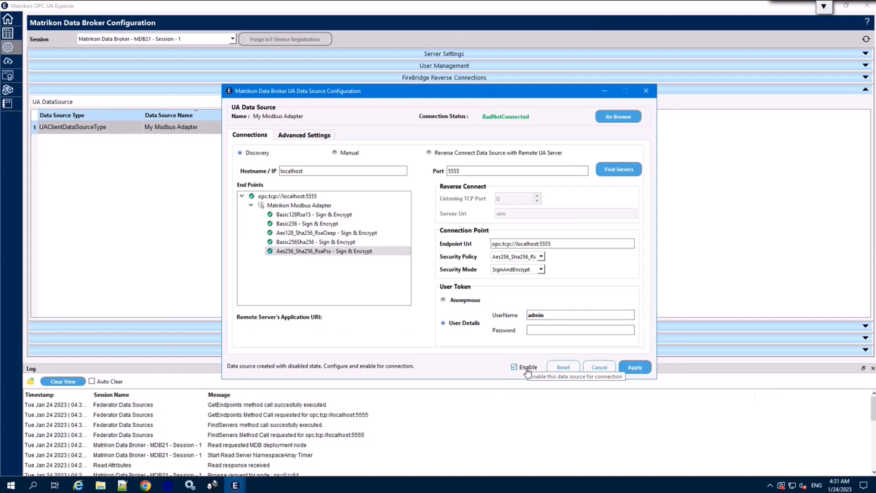
{"action": "left_click", "coordinate": [288, 137]}
{"action": "left_click", "coordinate": [382, 240]}
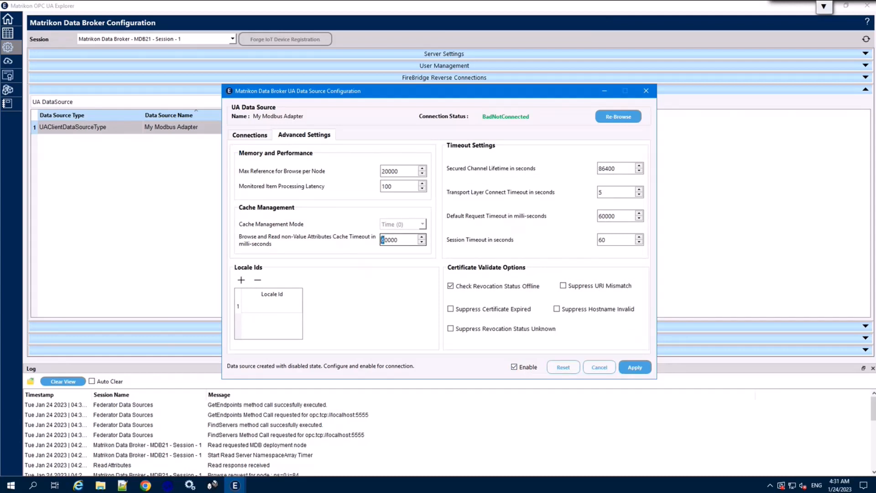
Step: Set the attributes cache timeout to 10000 ms and suppress certificate URI mismatch errors
{"action": "type", "text": "1"}
{"action": "left_click", "coordinate": [564, 286]}
Step: Return to the Connections settings and apply My Modbus Adapter's configuration
{"action": "left_click", "coordinate": [248, 135]}
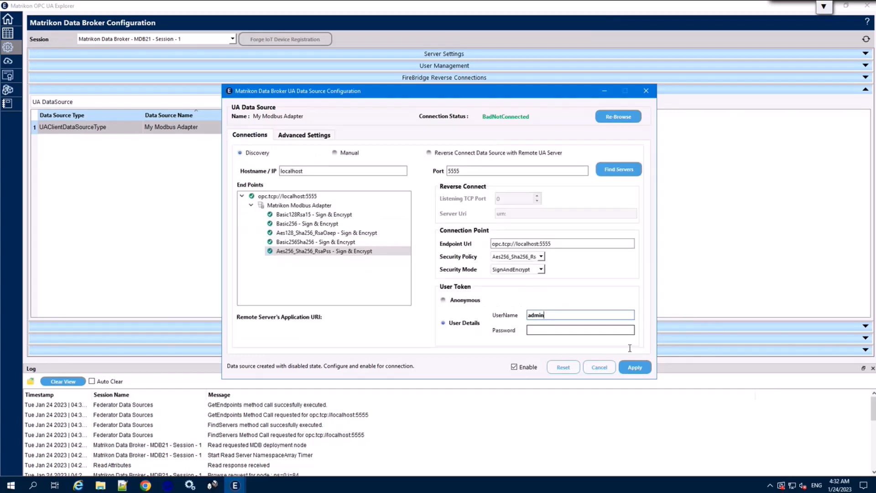
{"action": "left_click", "coordinate": [636, 367]}
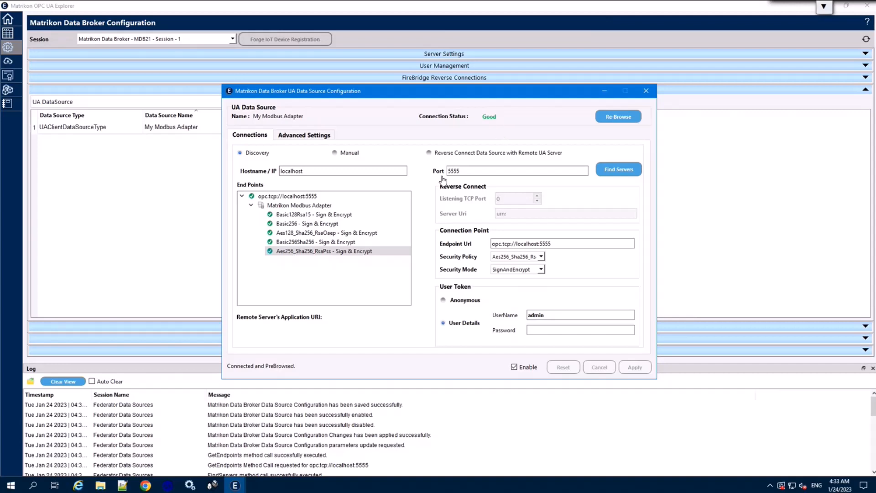
Step: Close the configuration dialog, refresh the data source status, and expand Adapter Configuration
{"action": "left_click", "coordinate": [645, 91]}
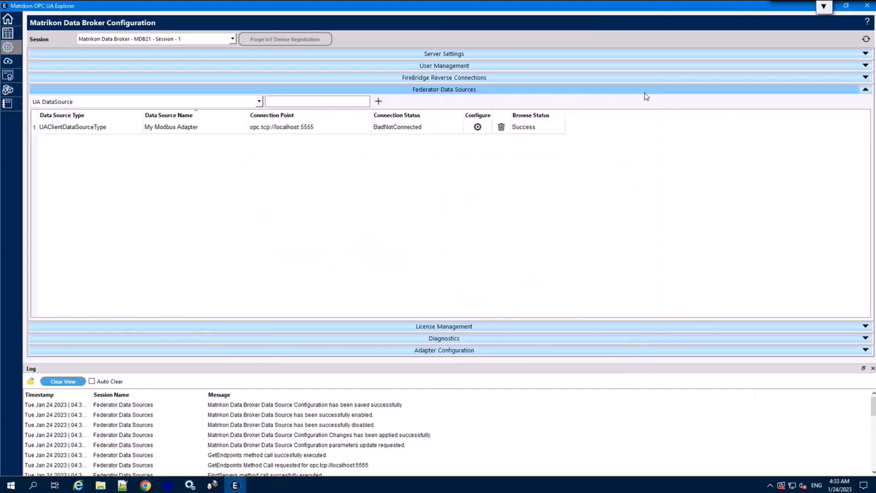
{"action": "left_click", "coordinate": [471, 90]}
{"action": "left_click", "coordinate": [472, 90]}
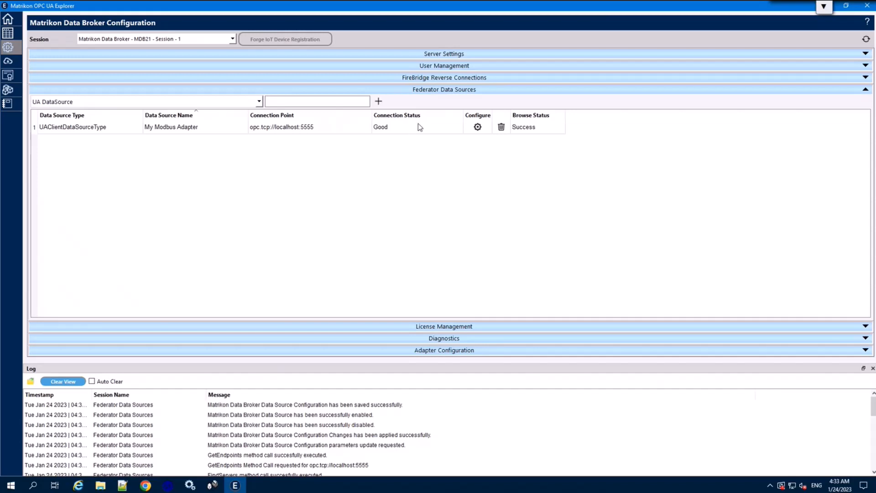
{"action": "left_click", "coordinate": [443, 90]}
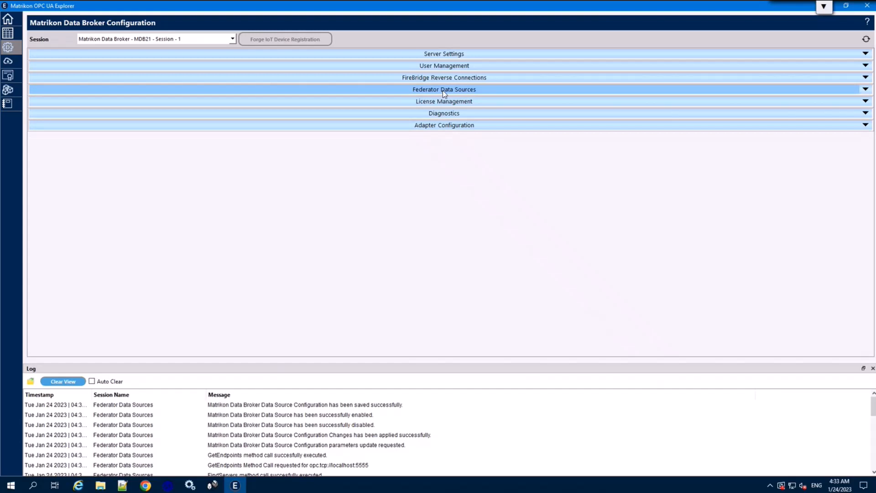
{"action": "left_click", "coordinate": [439, 127]}
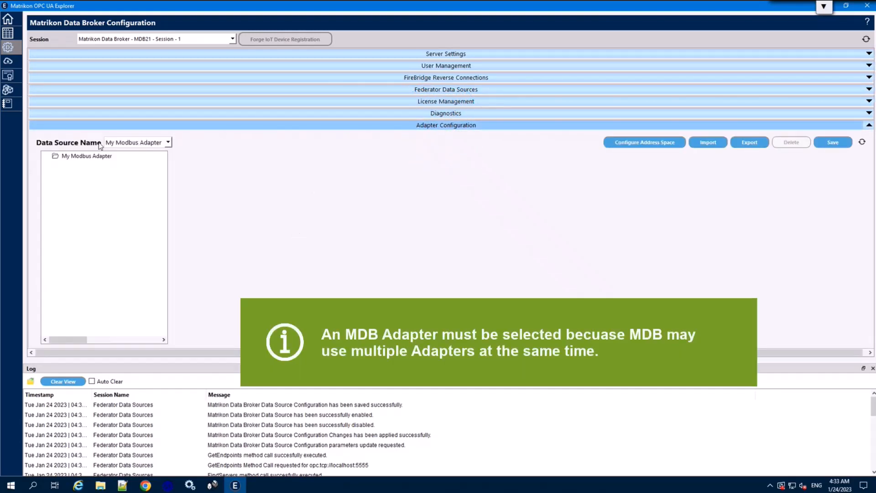
{"action": "left_click", "coordinate": [141, 143]}
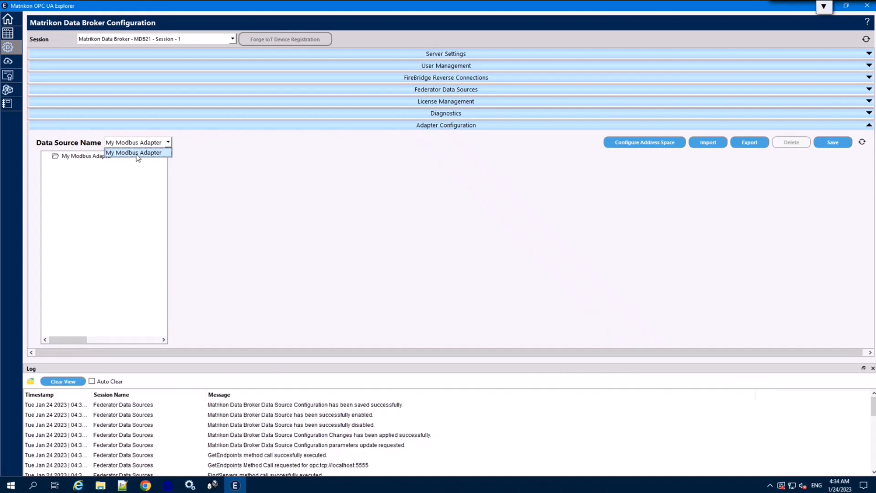
{"action": "left_click", "coordinate": [136, 154]}
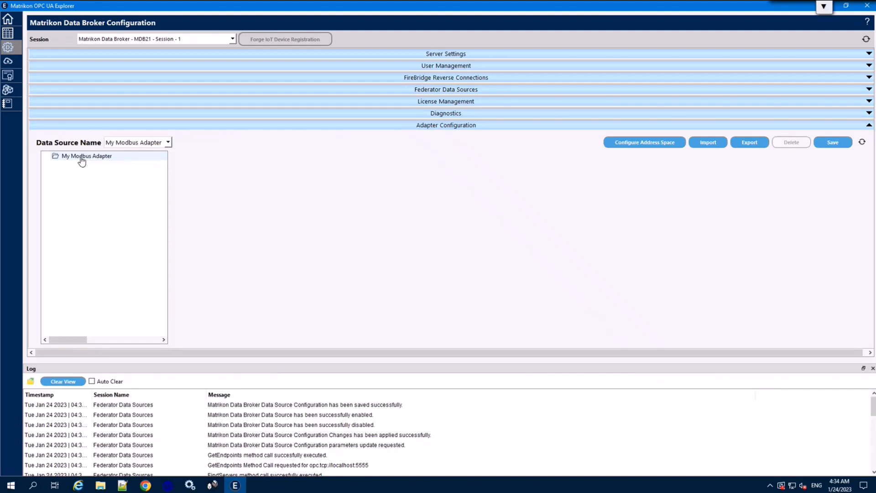
Step: Add a Modbus Ethernet PLC node under My Modbus Adapter
{"action": "right_click", "coordinate": [81, 160]}
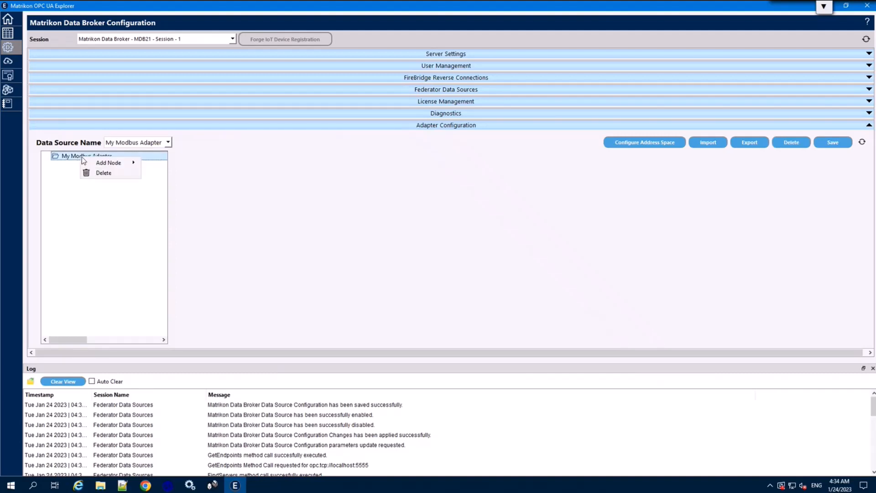
{"action": "mouse_move", "coordinate": [122, 167]}
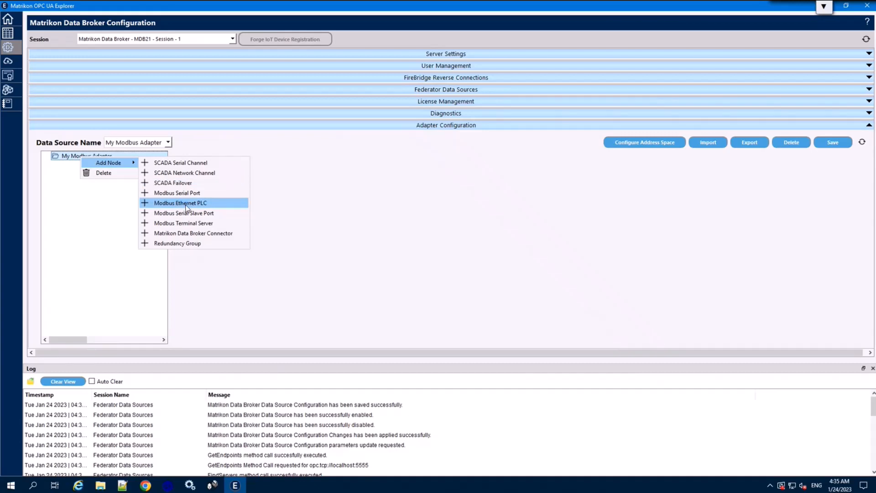
{"action": "left_click", "coordinate": [186, 207]}
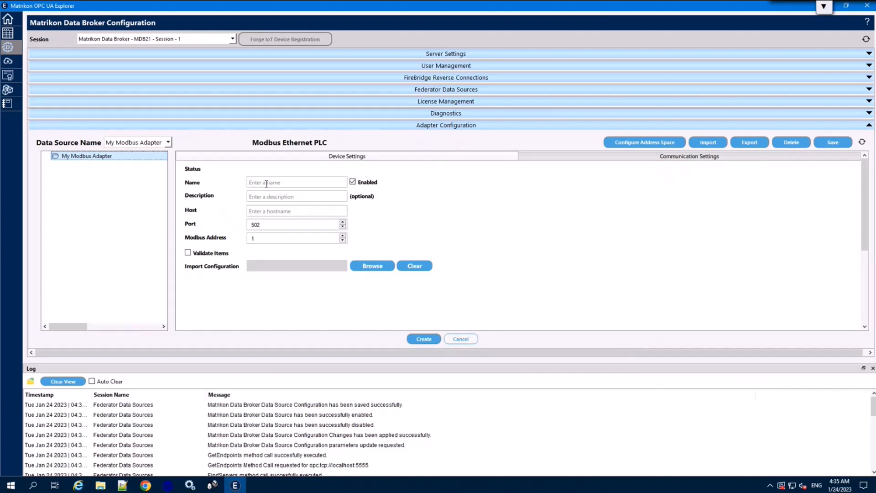
Step: Enter name A and host 127.0.0.1 for the new PLC device, then create it
{"action": "left_click", "coordinate": [266, 183]}
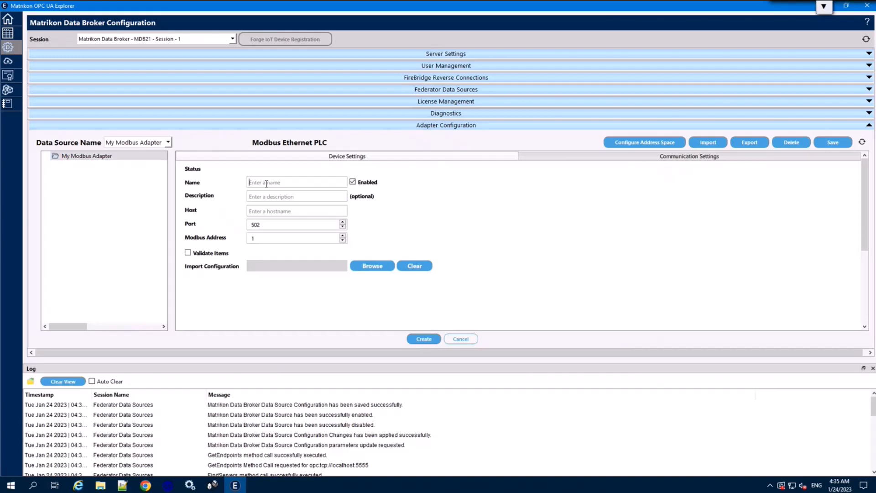
{"action": "type", "text": "A"}
{"action": "left_click", "coordinate": [260, 212]}
{"action": "type", "text": "127.0.0.1"}
{"action": "left_click", "coordinate": [428, 338]}
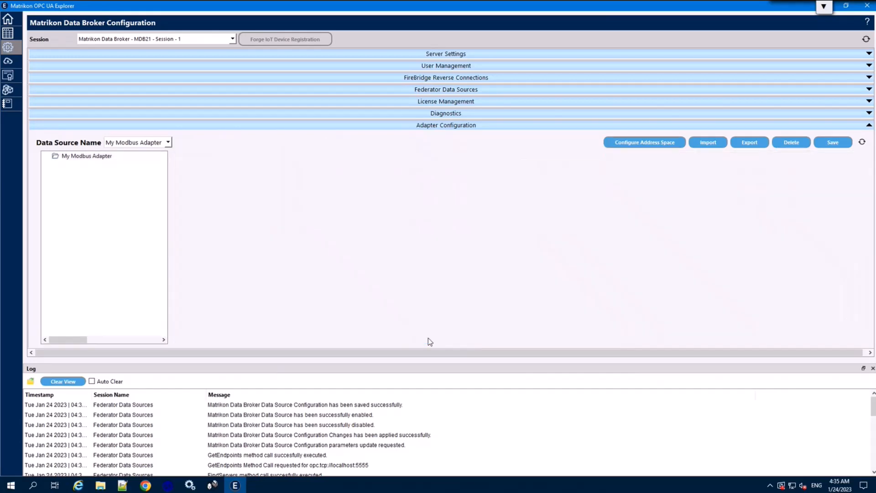
Step: Save and refresh the adapter configuration so device A appears in the tree
{"action": "left_click", "coordinate": [832, 142]}
{"action": "left_click", "coordinate": [833, 143]}
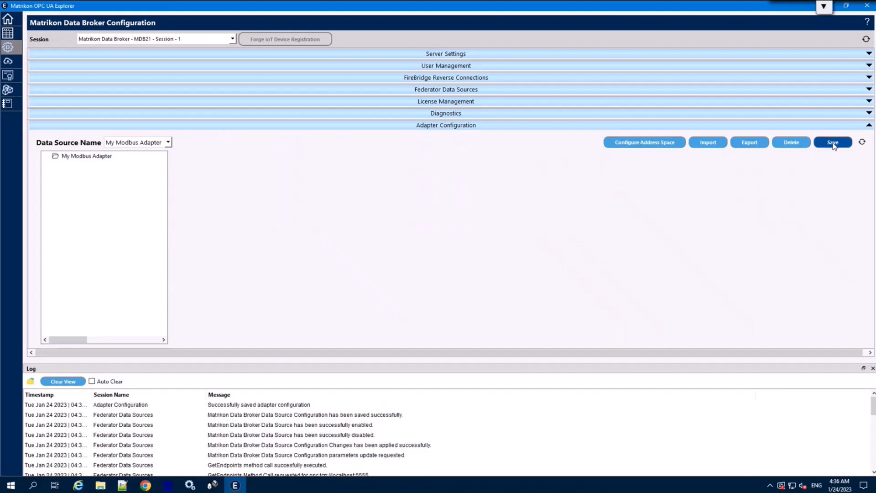
{"action": "left_click", "coordinate": [861, 143]}
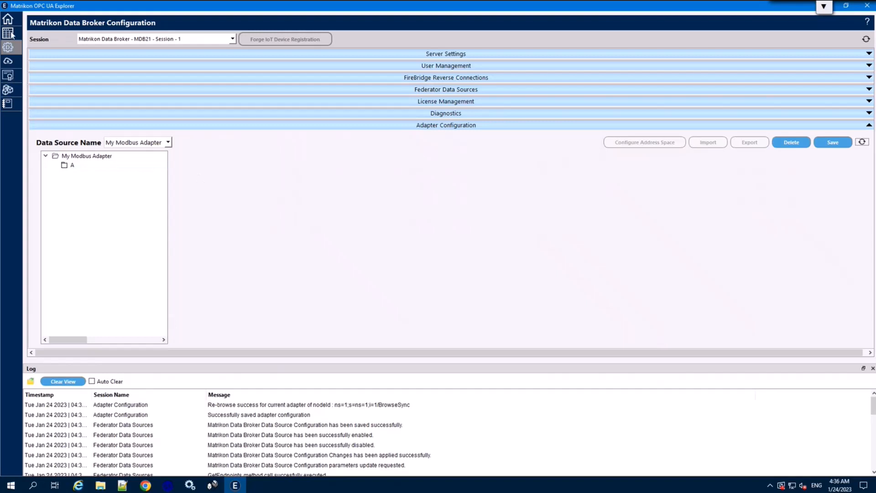
Step: Return to the adapter configuration, pick My Modbus Adapter, and show device A's settings
{"action": "left_click", "coordinate": [8, 19]}
{"action": "left_click", "coordinate": [12, 50]}
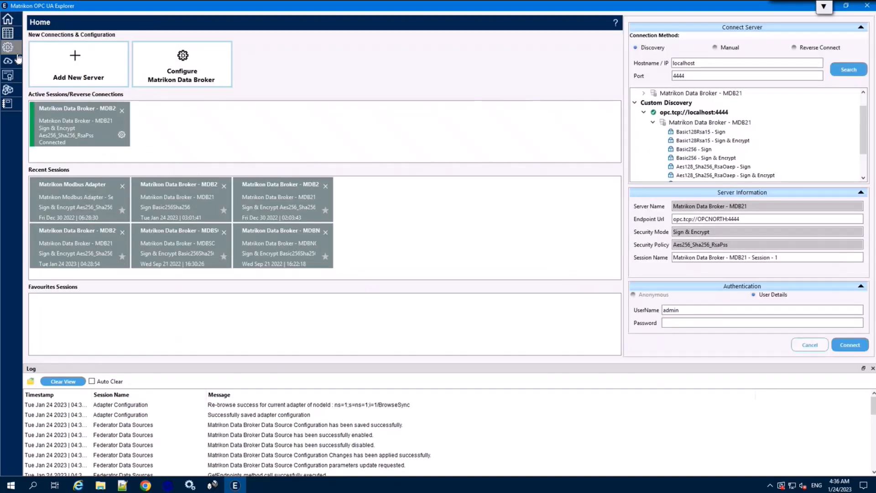
{"action": "left_click", "coordinate": [439, 126]}
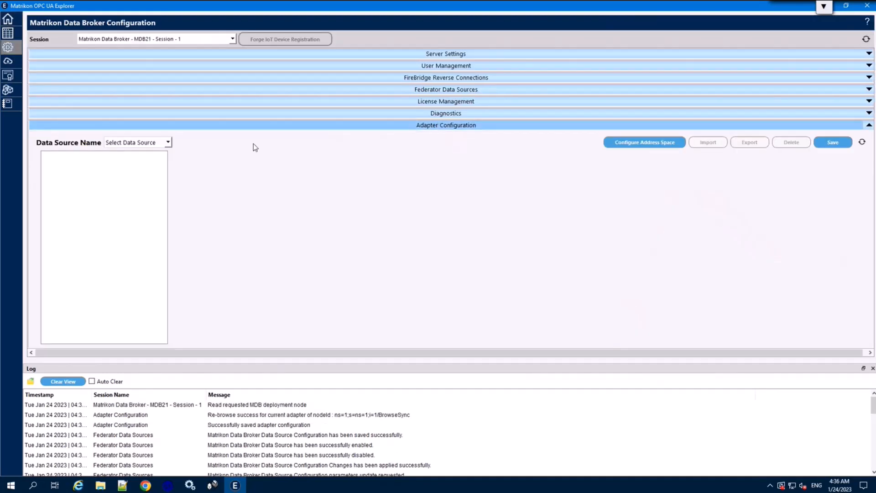
{"action": "left_click", "coordinate": [145, 143]}
{"action": "left_click", "coordinate": [130, 163]}
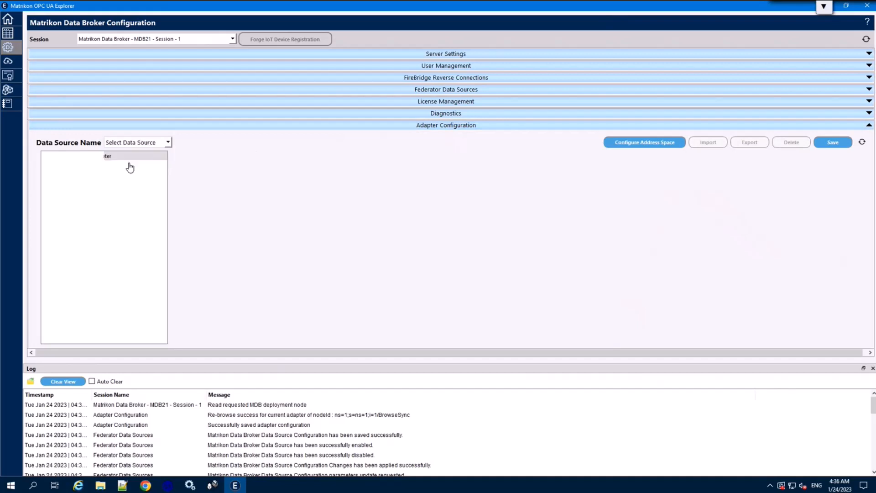
{"action": "left_click", "coordinate": [68, 167]}
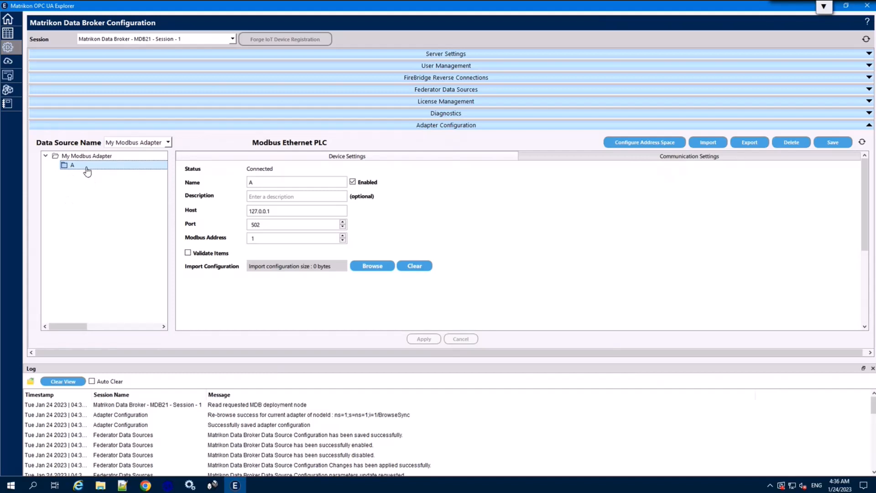
{"action": "left_click_drag", "start_coordinate": [85, 172], "coordinate": [87, 169]}
{"action": "left_click", "coordinate": [281, 212]}
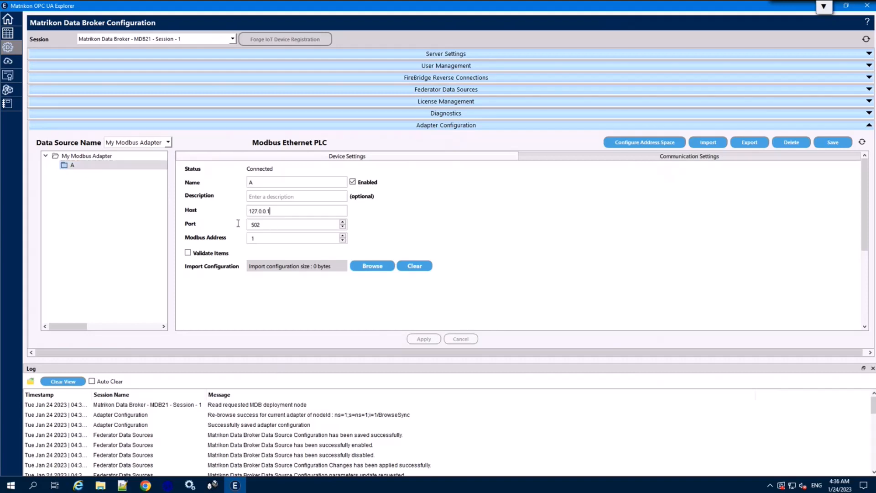
{"action": "left_click", "coordinate": [289, 226]}
Step: Start item creation under A.4: with name template 'tag' and range end changed from 10 to 5
{"action": "left_click", "coordinate": [649, 144]}
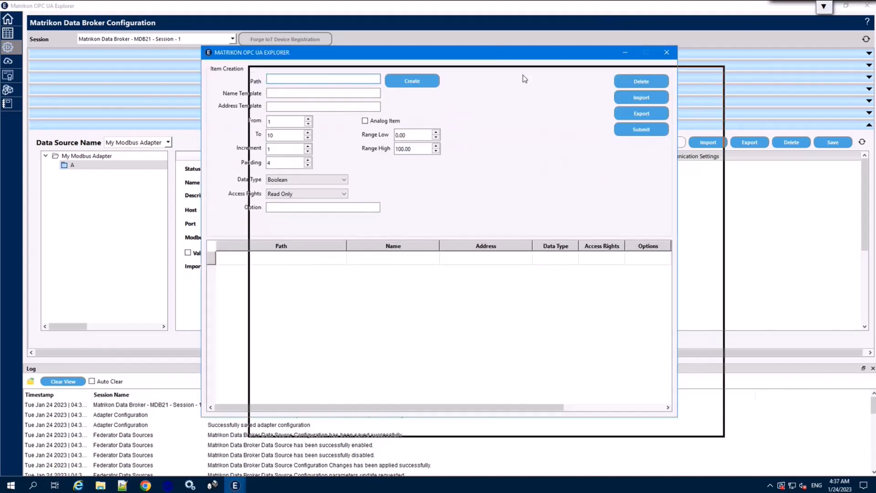
{"action": "left_click_drag", "start_coordinate": [522, 75], "coordinate": [523, 74]}
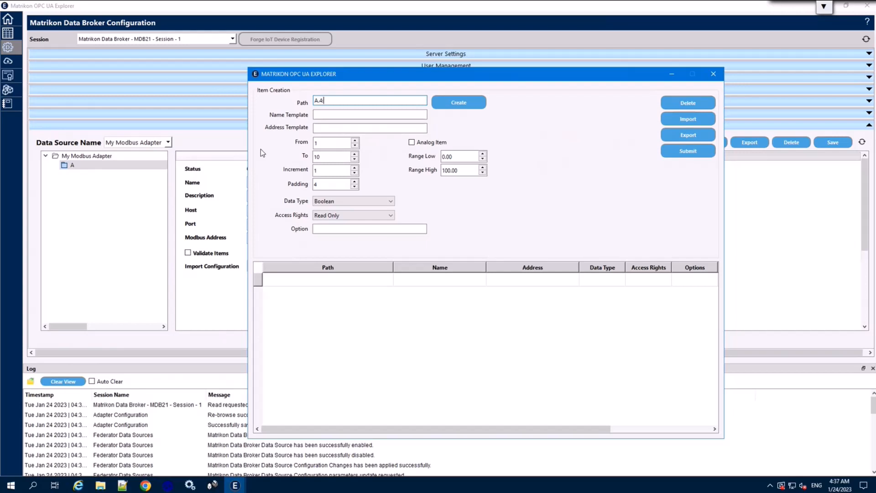
{"action": "left_click", "coordinate": [322, 114]}
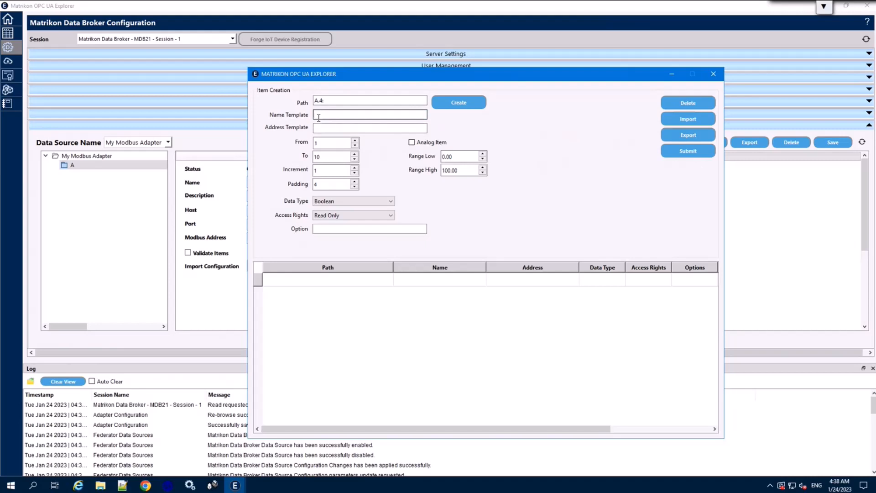
{"action": "type", "text": "tag"}
{"action": "left_click", "coordinate": [317, 129]}
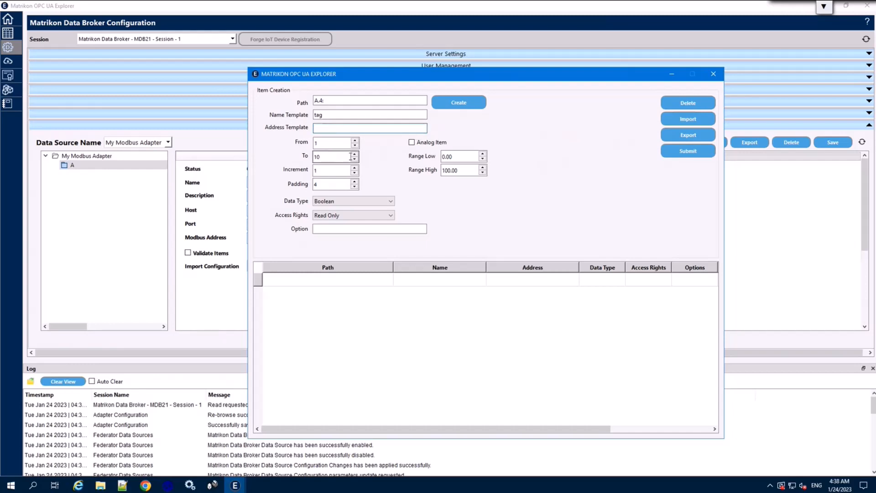
{"action": "left_click_drag", "start_coordinate": [351, 157], "coordinate": [308, 160]}
{"action": "type", "text": "5"}
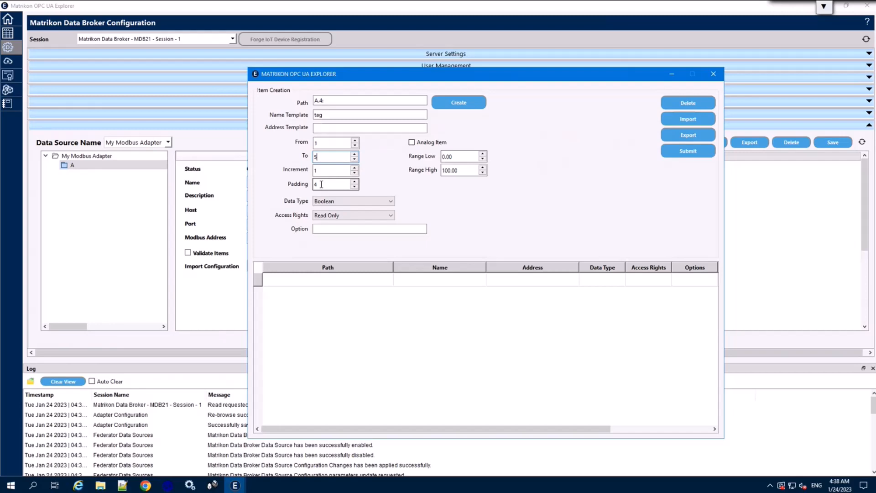
Step: Set data type Int16 and Read/Write access, then generate items tag0001–tag0005
{"action": "double_click", "coordinate": [321, 184]}
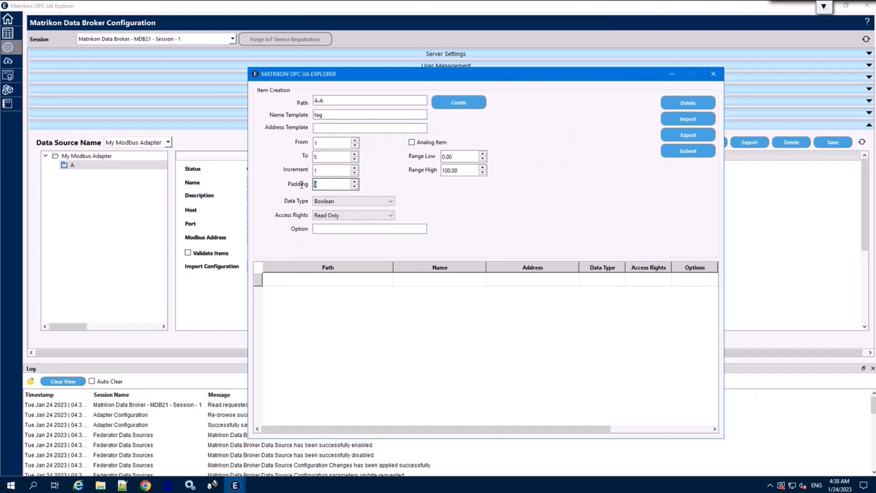
{"action": "left_click", "coordinate": [340, 206]}
{"action": "left_click", "coordinate": [339, 237]}
{"action": "left_click", "coordinate": [341, 215]}
{"action": "left_click", "coordinate": [339, 240]}
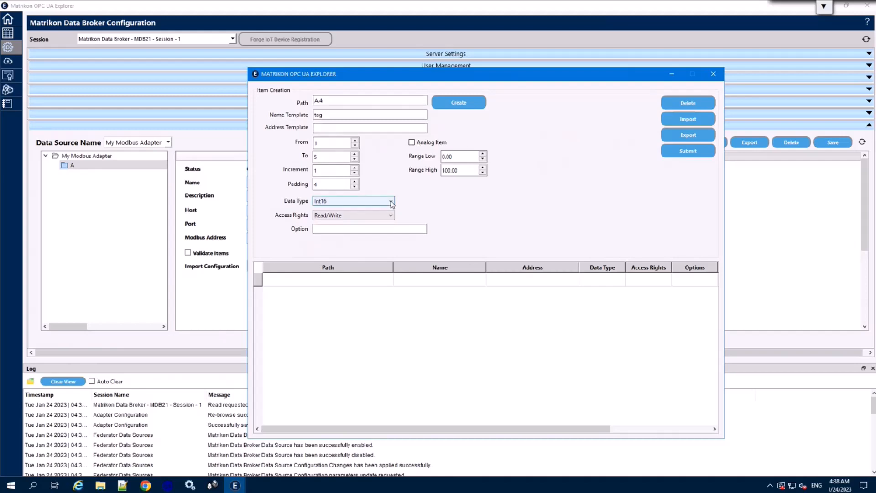
{"action": "left_click", "coordinate": [462, 108]}
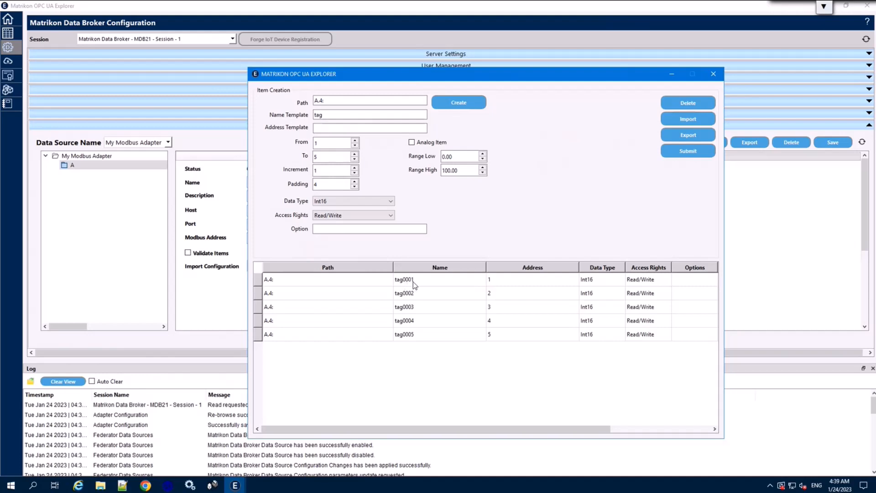
Step: Submit the five A.4 tags, close item creation, then save and refresh the adapter configuration
{"action": "left_click", "coordinate": [514, 280]}
{"action": "left_click", "coordinate": [616, 279]}
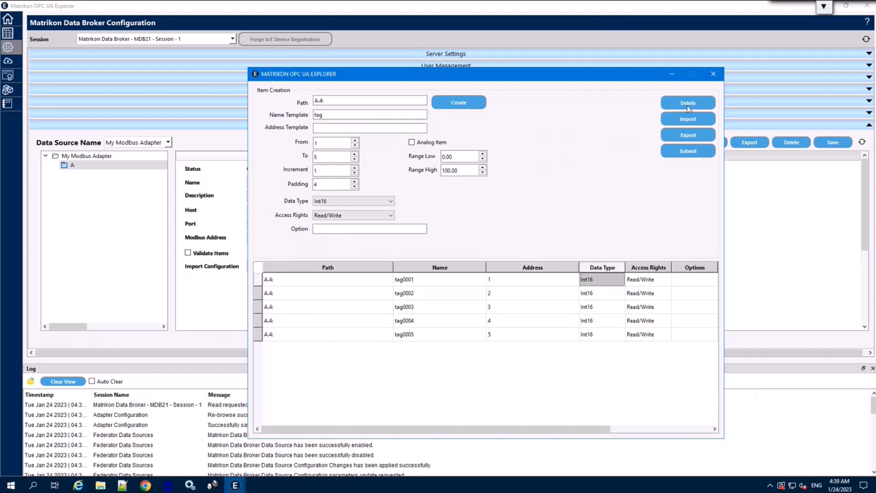
{"action": "left_click", "coordinate": [690, 155]}
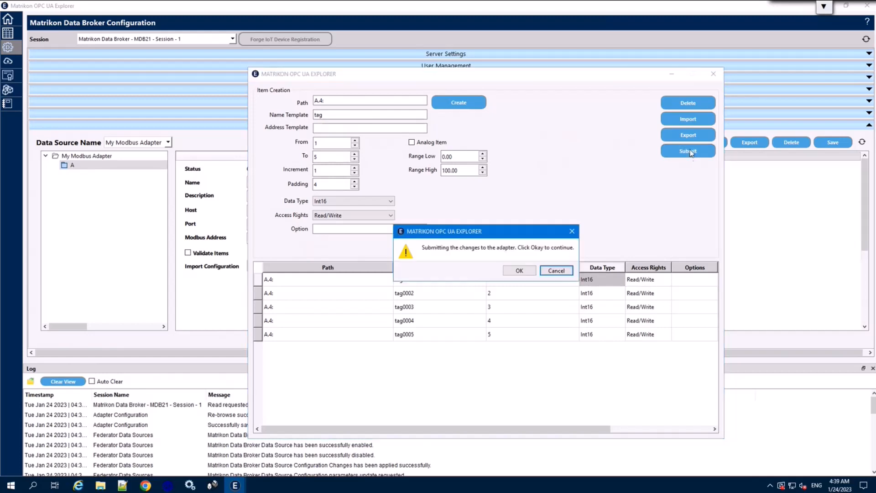
{"action": "left_click", "coordinate": [520, 270]}
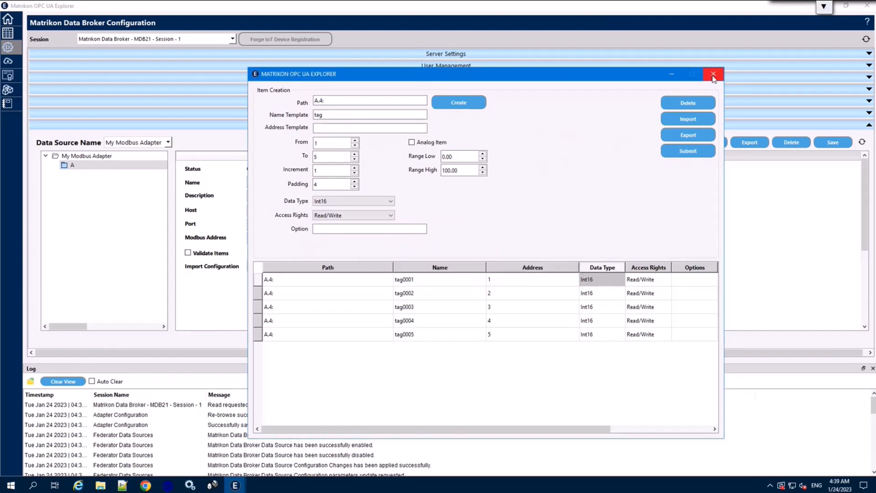
{"action": "left_click", "coordinate": [714, 77]}
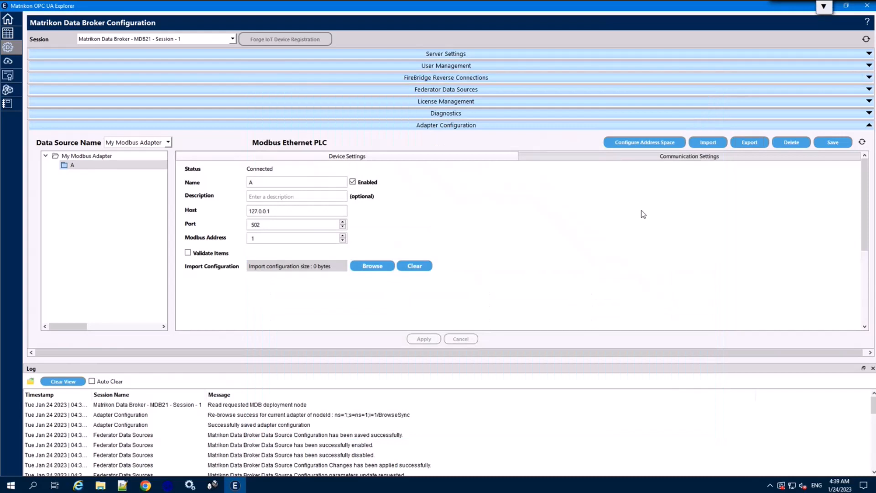
{"action": "left_click", "coordinate": [829, 144]}
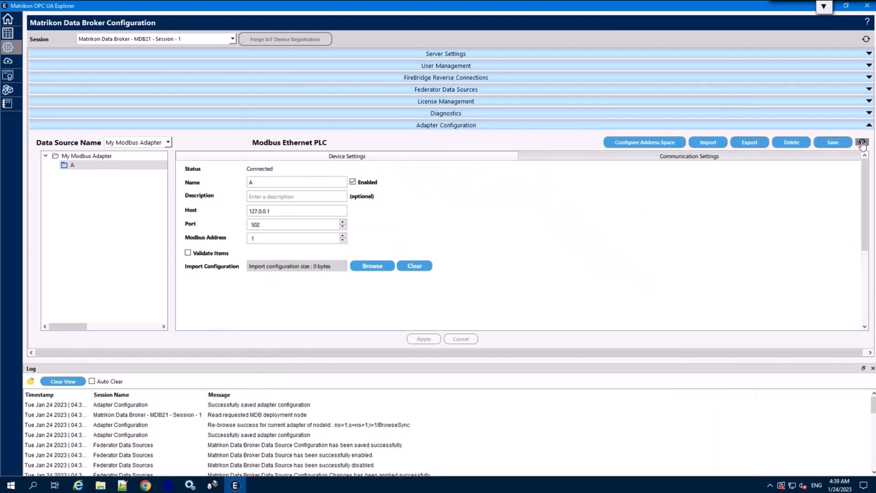
{"action": "left_click", "coordinate": [861, 143]}
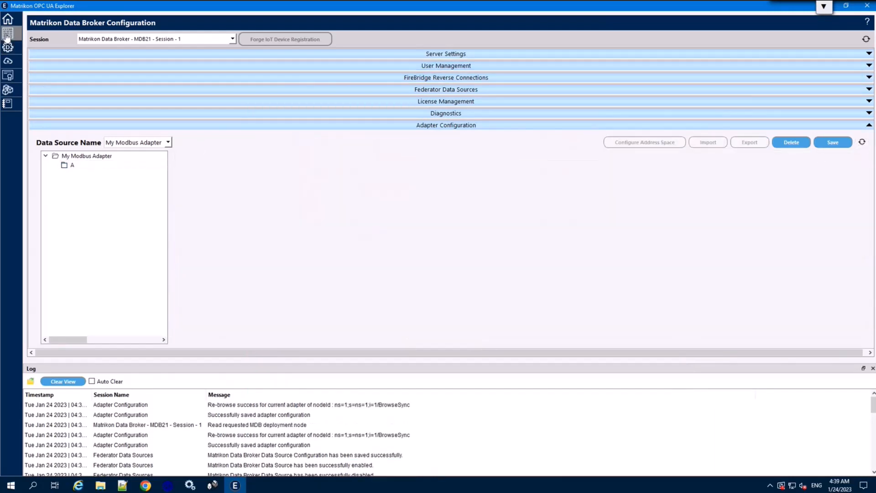
Step: In Data View, expand Objects > DispatchConfiguration > DataSources > My Modbus Adapter
{"action": "left_click", "coordinate": [7, 34]}
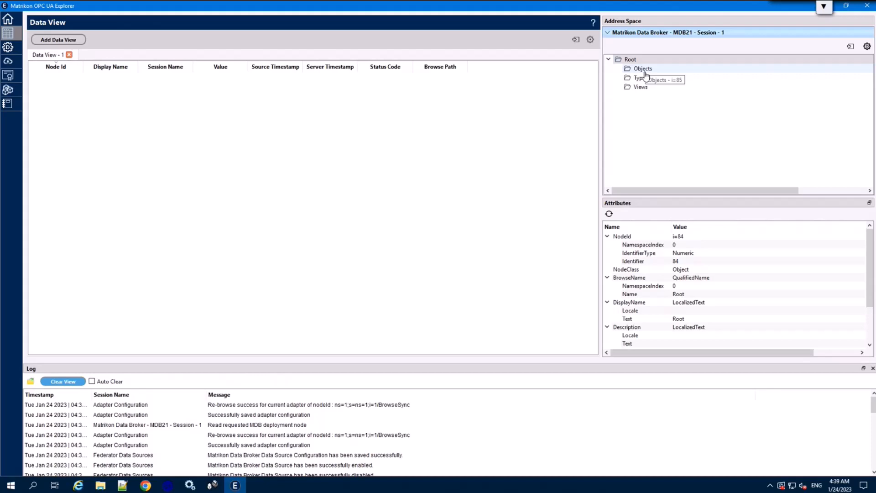
{"action": "left_click", "coordinate": [643, 69]}
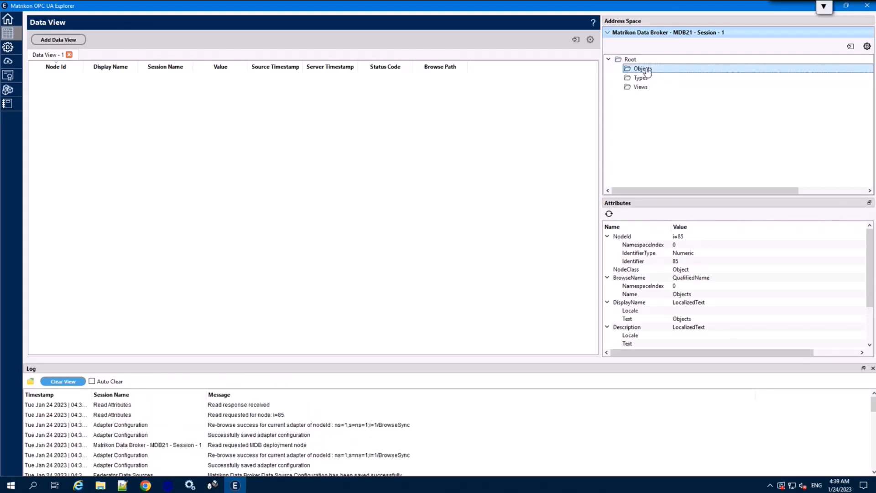
{"action": "double_click", "coordinate": [647, 71]}
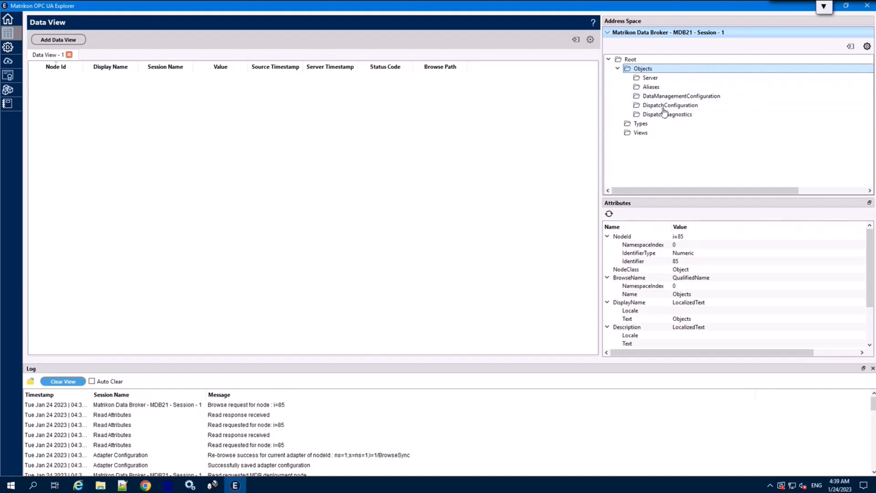
{"action": "left_click", "coordinate": [666, 108]}
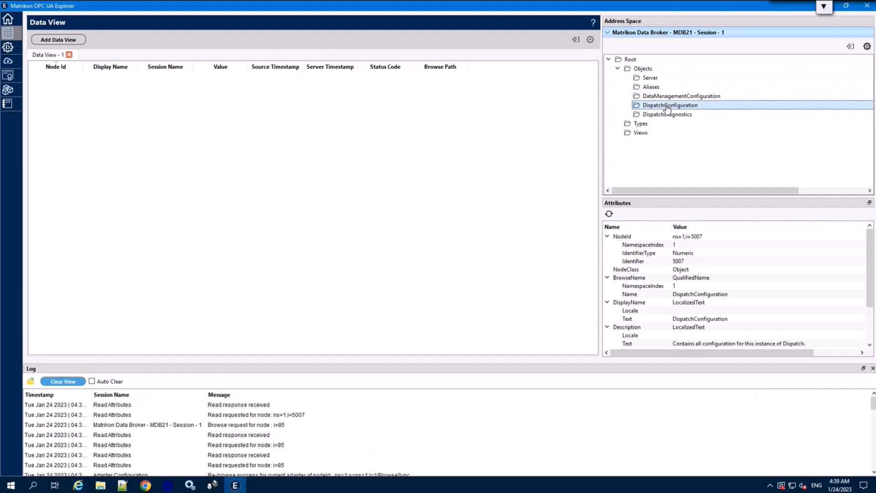
{"action": "left_click", "coordinate": [667, 108]}
{"action": "double_click", "coordinate": [667, 107]}
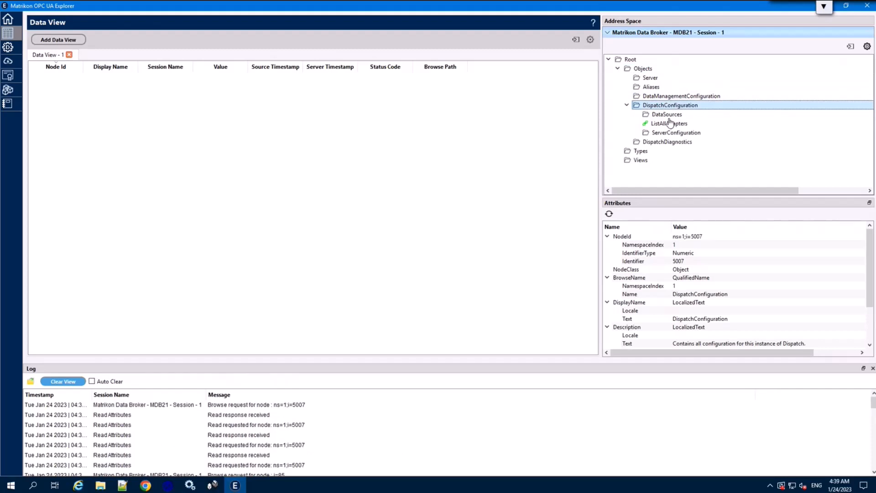
{"action": "double_click", "coordinate": [675, 114]}
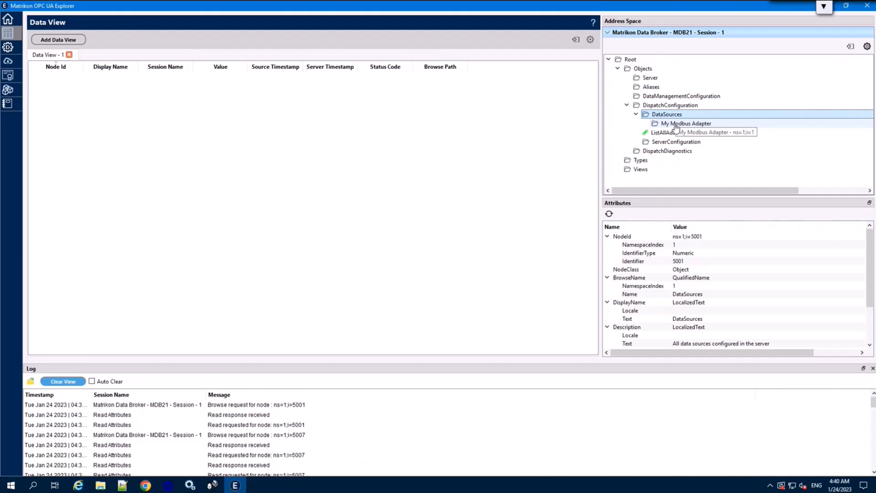
{"action": "left_click", "coordinate": [667, 124]}
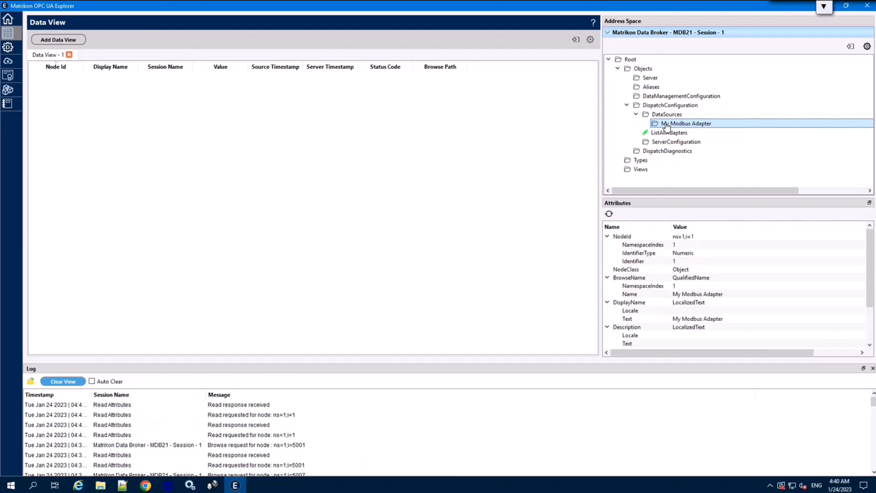
{"action": "double_click", "coordinate": [667, 125]}
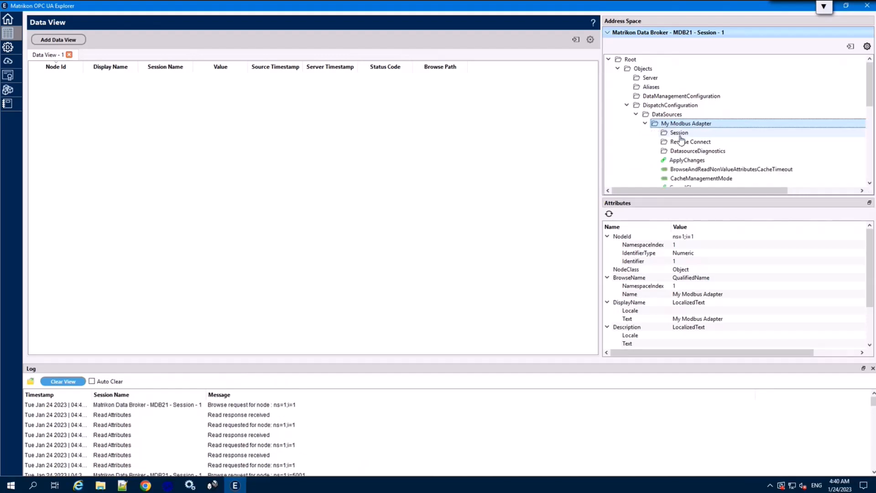
Step: Expand Data > Objects > Adapter Configuration > Adapter Data Source > A > 4 to list the tags
{"action": "scroll", "coordinate": [694, 153], "scroll_direction": "down", "scroll_amount": 8}
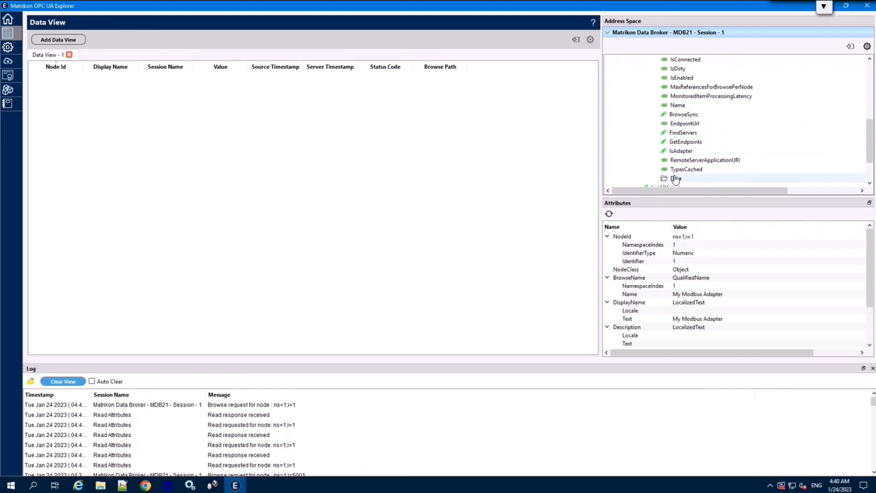
{"action": "double_click", "coordinate": [675, 179]}
{"action": "scroll", "coordinate": [700, 169], "scroll_direction": "down", "scroll_amount": 3}
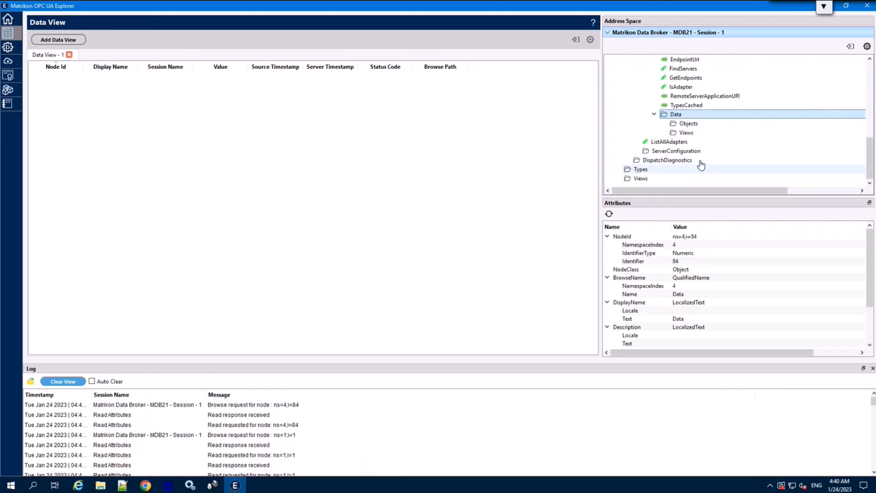
{"action": "double_click", "coordinate": [687, 124]}
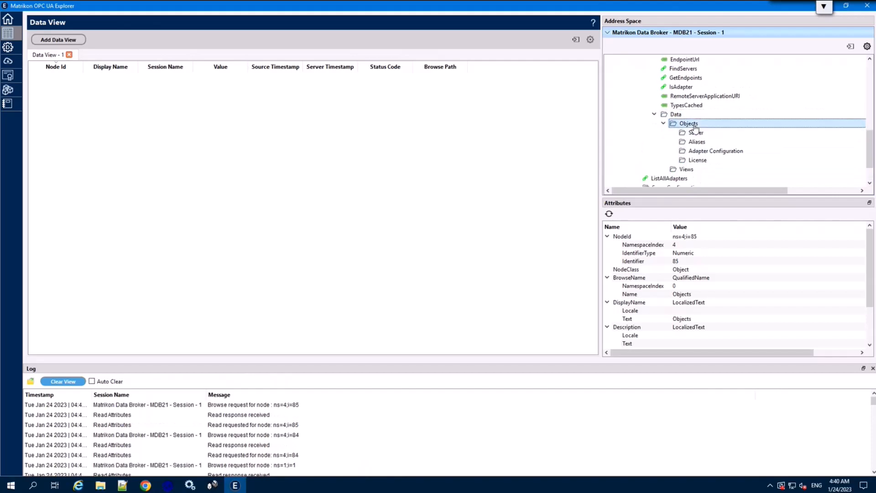
{"action": "double_click", "coordinate": [715, 151]}
{"action": "scroll", "coordinate": [720, 152], "scroll_direction": "down", "scroll_amount": 2}
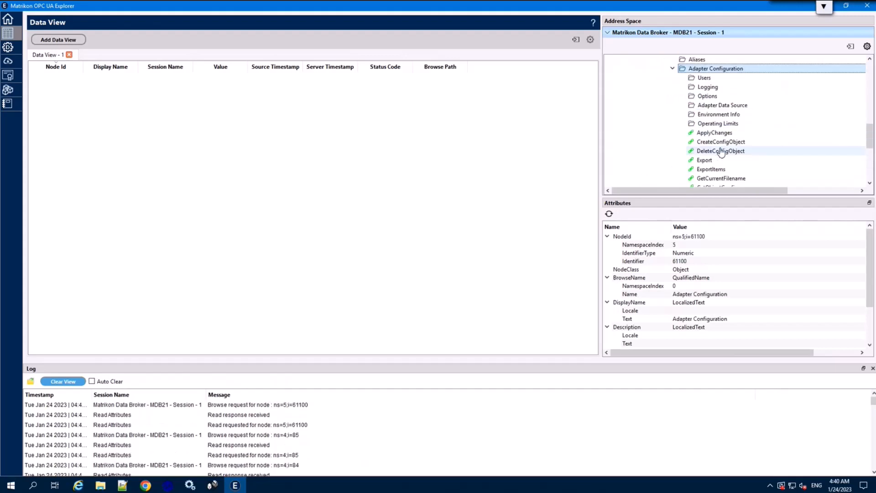
{"action": "left_click", "coordinate": [723, 106]}
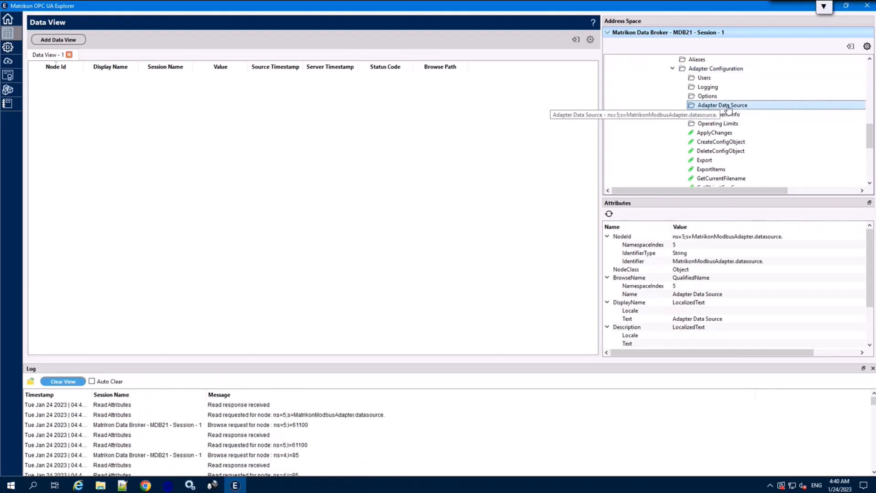
{"action": "left_click", "coordinate": [722, 108]}
{"action": "double_click", "coordinate": [722, 107]}
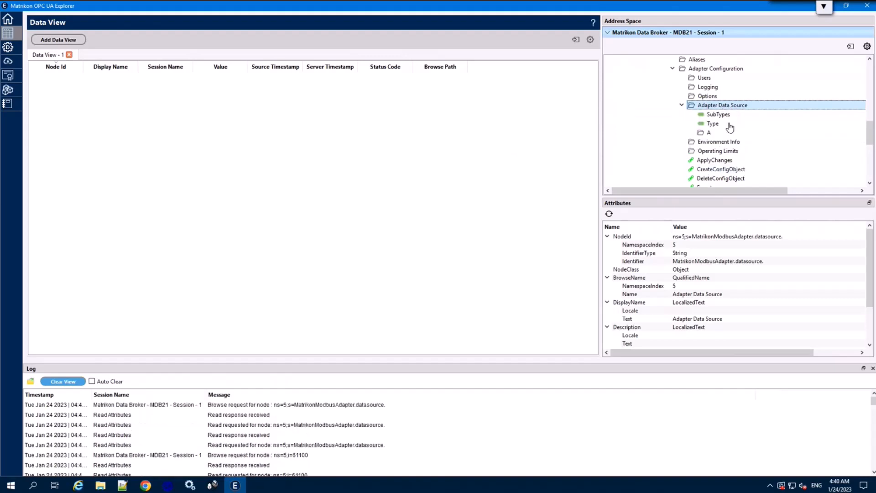
{"action": "left_click", "coordinate": [709, 133]}
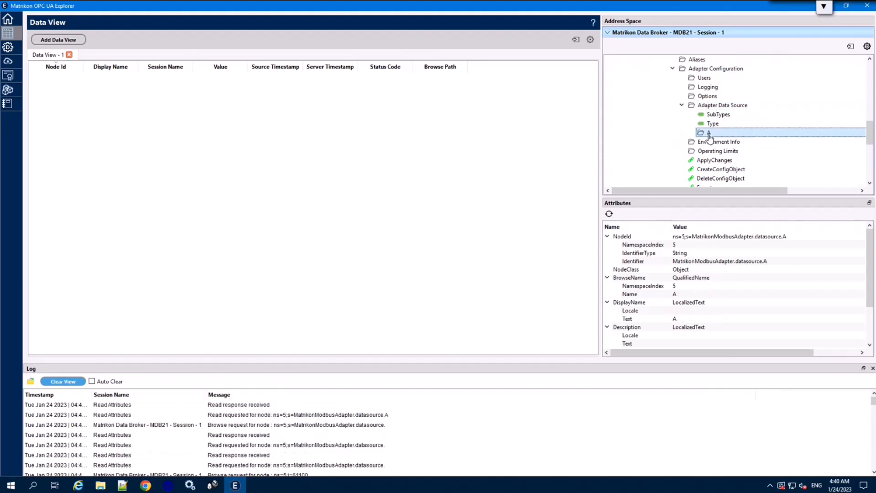
{"action": "double_click", "coordinate": [709, 133]}
{"action": "scroll", "coordinate": [739, 136], "scroll_direction": "down", "scroll_amount": 3}
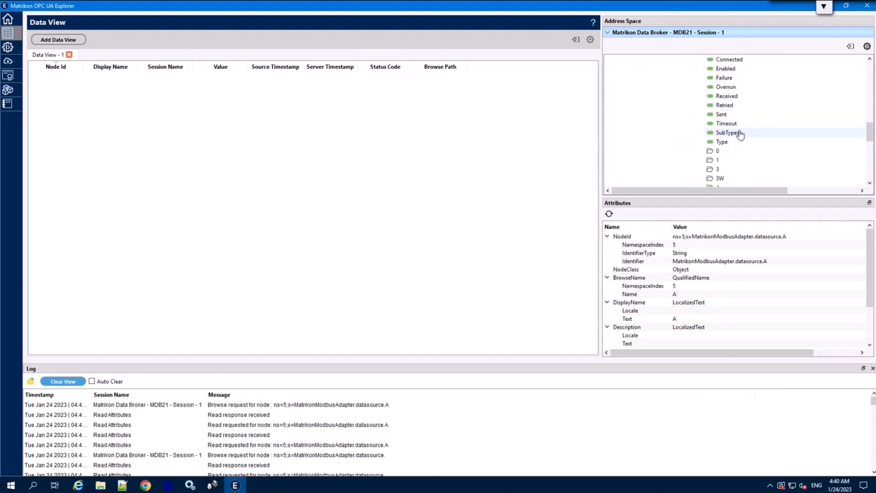
{"action": "scroll", "coordinate": [740, 136], "scroll_direction": "down", "scroll_amount": 2}
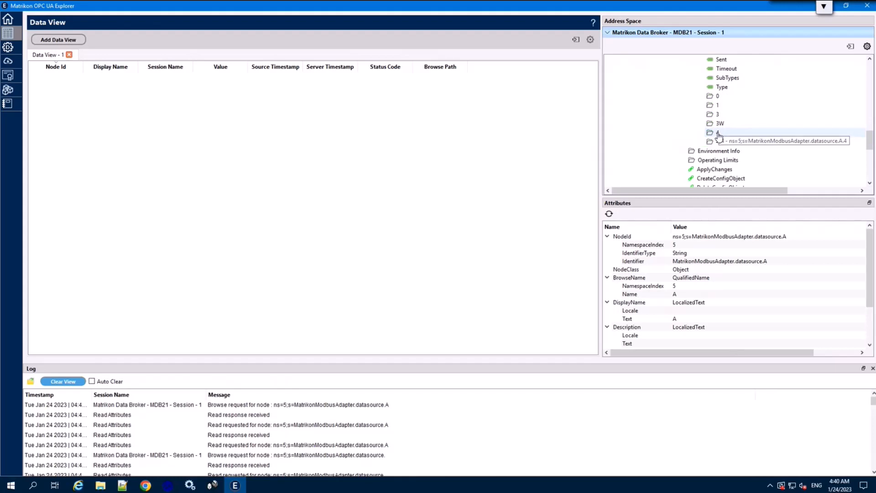
{"action": "double_click", "coordinate": [718, 134]}
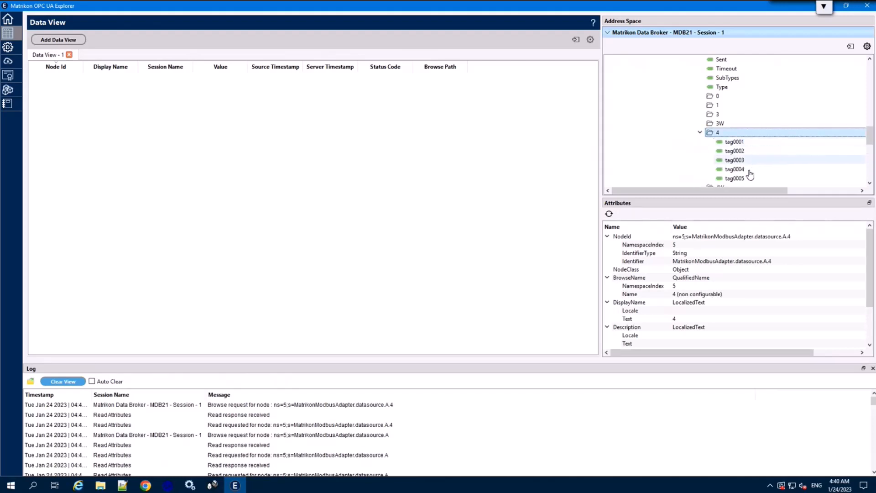
Step: Drag tag0001–tag0005 into Data View and bring up the simulator's holding registers to compare
{"action": "left_click", "coordinate": [734, 142]}
{"action": "key", "text": "shift+Down"}
{"action": "key", "text": "shift+Down"}
{"action": "key", "text": "shift+Down"}
{"action": "key", "text": "shift+Down"}
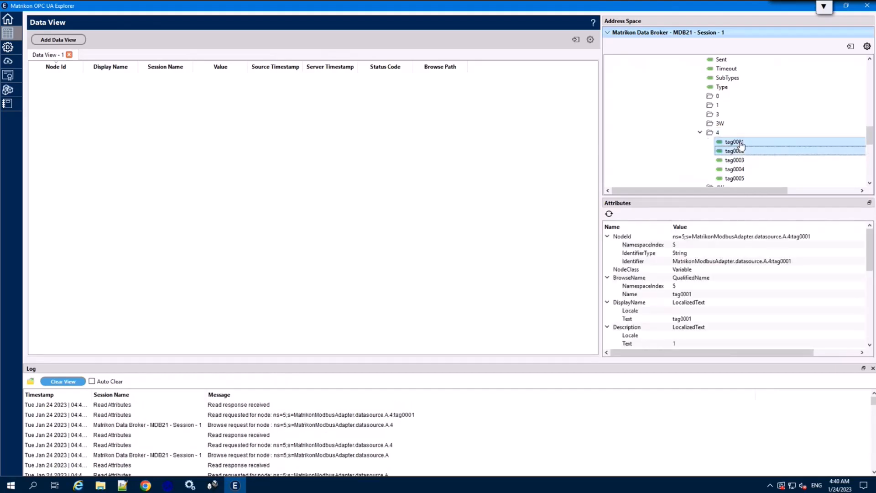
{"action": "left_click_drag", "start_coordinate": [743, 151], "coordinate": [297, 179]}
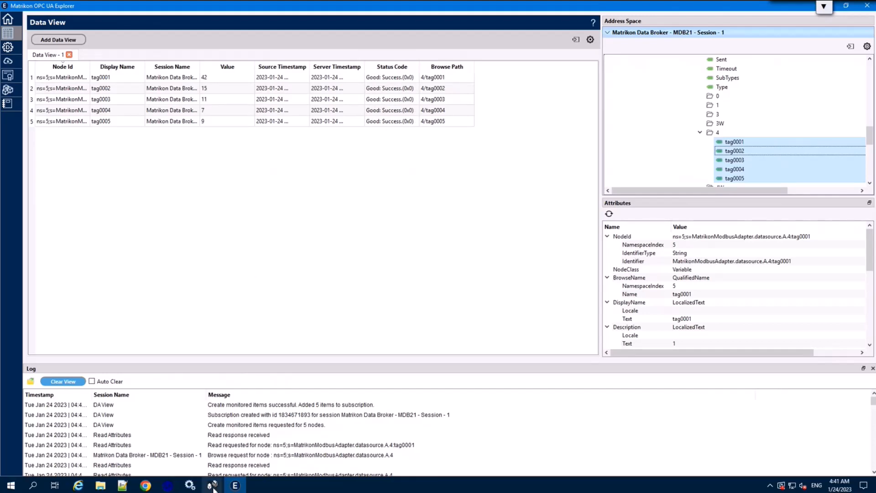
{"action": "mouse_move", "coordinate": [213, 488]}
{"action": "left_click", "coordinate": [253, 453]}
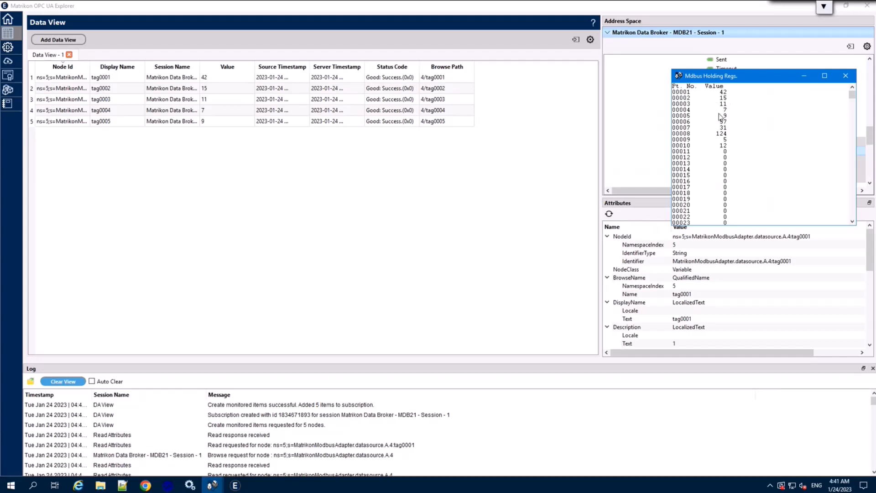
Step: Write the value 2 to tag0005 in Data View
{"action": "left_click", "coordinate": [209, 126]}
{"action": "left_click", "coordinate": [212, 122]}
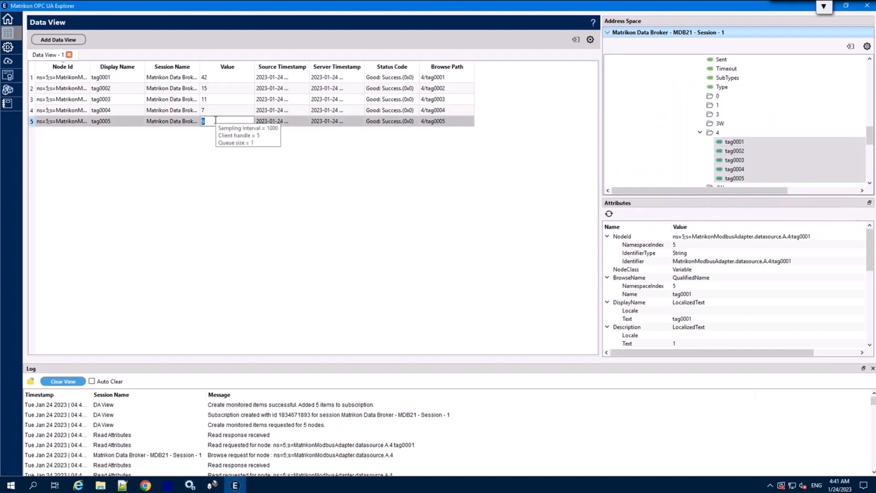
{"action": "type", "text": "2"}
{"action": "key", "text": "Return"}
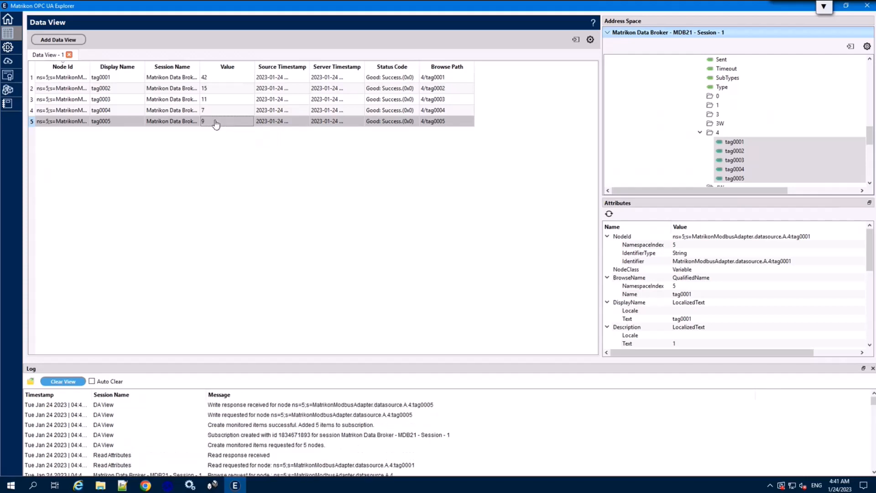
Step: Change holding register 00005 to 4 in the simulator and check tag0005 reads 4
{"action": "left_click", "coordinate": [210, 486]}
{"action": "left_click", "coordinate": [277, 441]}
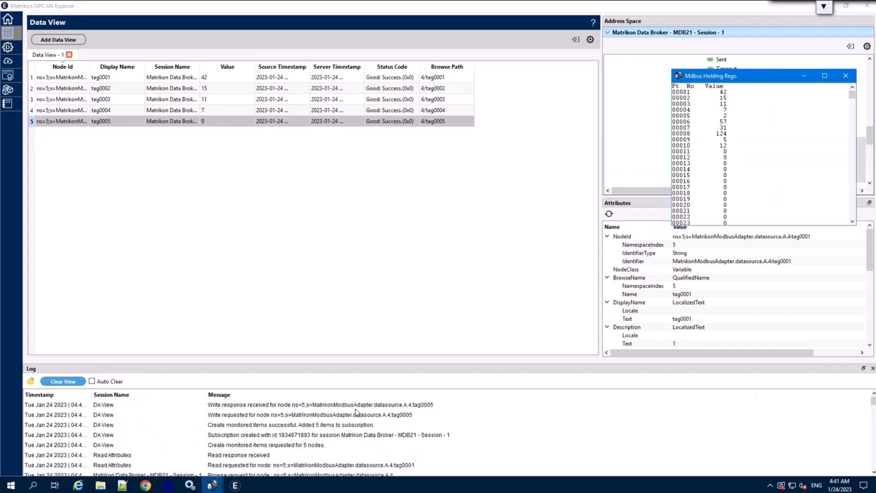
{"action": "double_click", "coordinate": [725, 117]}
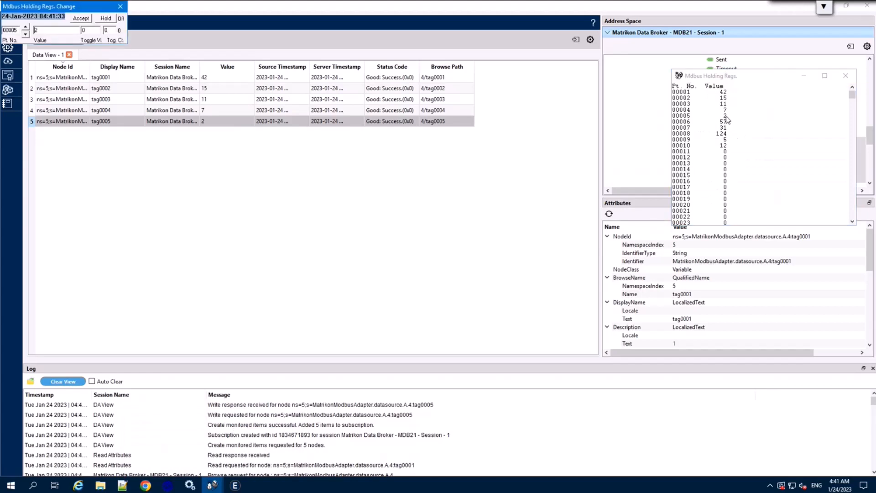
{"action": "key", "text": "Return"}
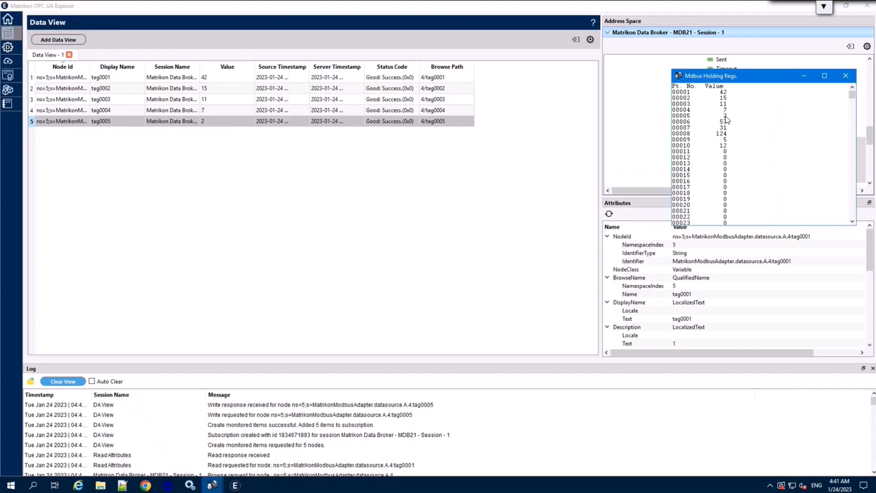
{"action": "double_click", "coordinate": [724, 116]}
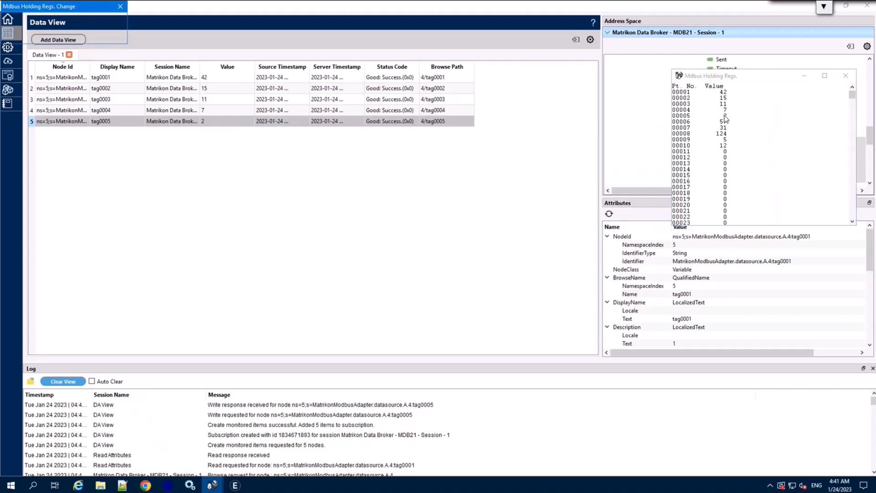
{"action": "left_click_drag", "start_coordinate": [71, 5], "coordinate": [746, 87]}
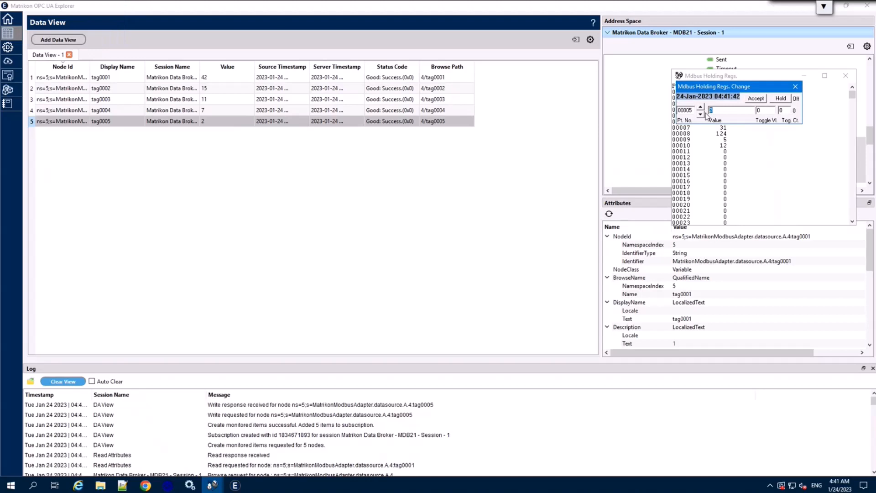
{"action": "type", "text": "4"}
{"action": "left_click", "coordinate": [796, 89]}
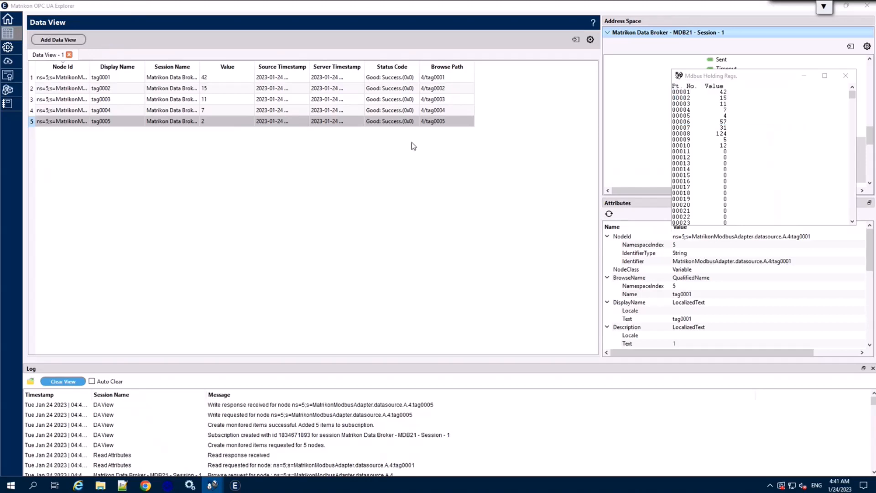
{"action": "left_click", "coordinate": [216, 123]}
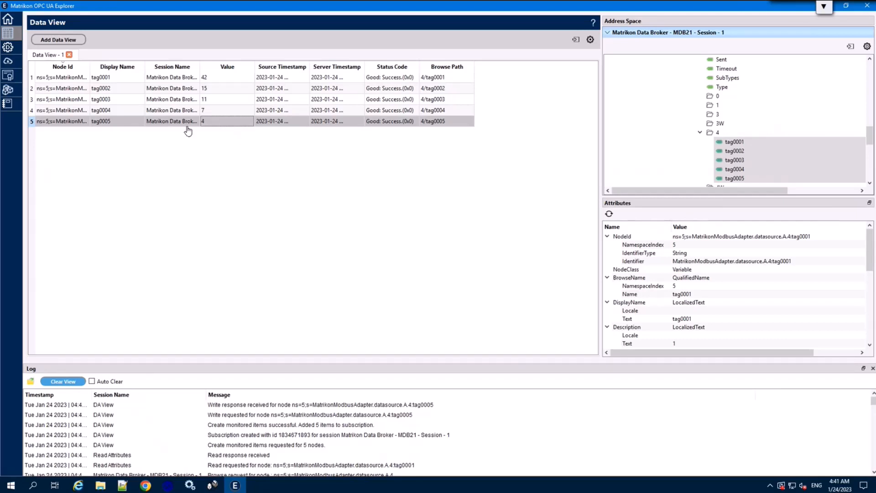
Step: In the adapter configuration, select My Modbus Adapter and choose Add Node > SCADA Network Channel
{"action": "left_click", "coordinate": [9, 52]}
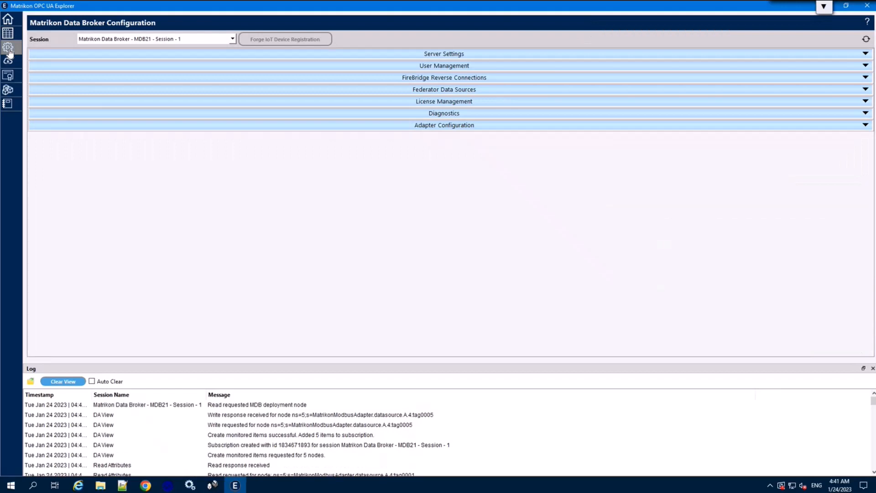
{"action": "left_click", "coordinate": [446, 126]}
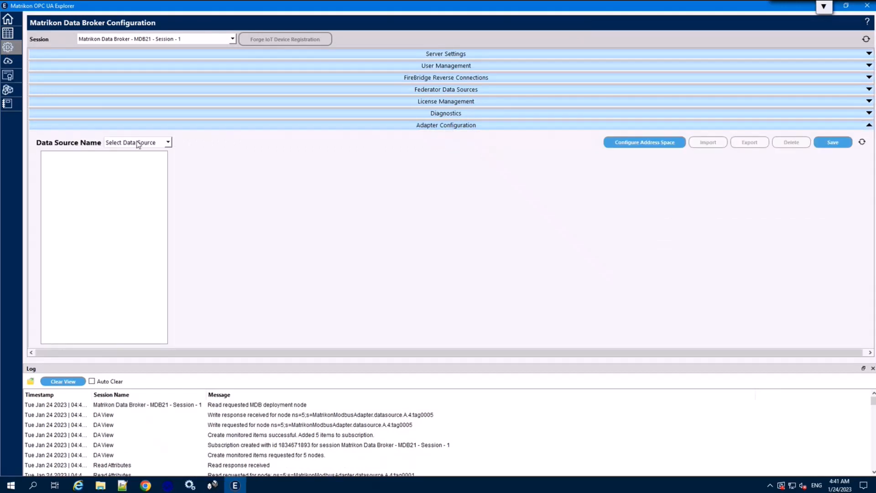
{"action": "left_click", "coordinate": [137, 142]}
{"action": "left_click", "coordinate": [121, 163]}
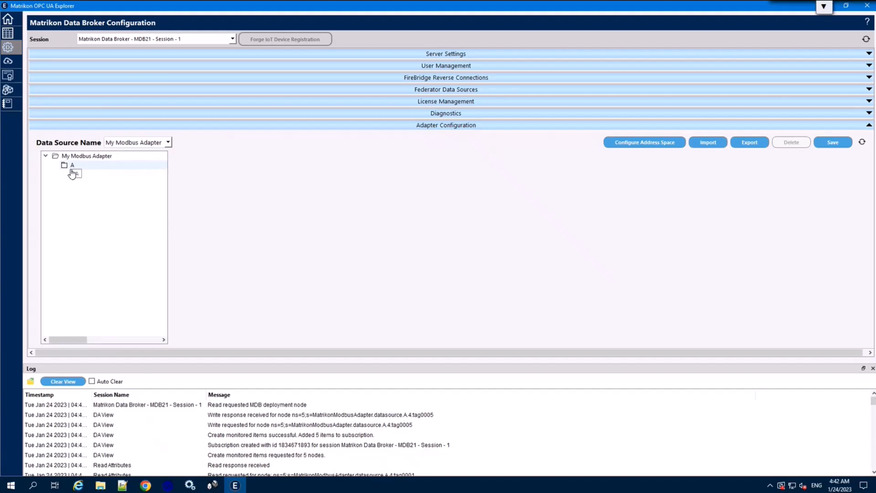
{"action": "left_click_drag", "start_coordinate": [72, 169], "coordinate": [73, 156]}
{"action": "right_click", "coordinate": [81, 155]}
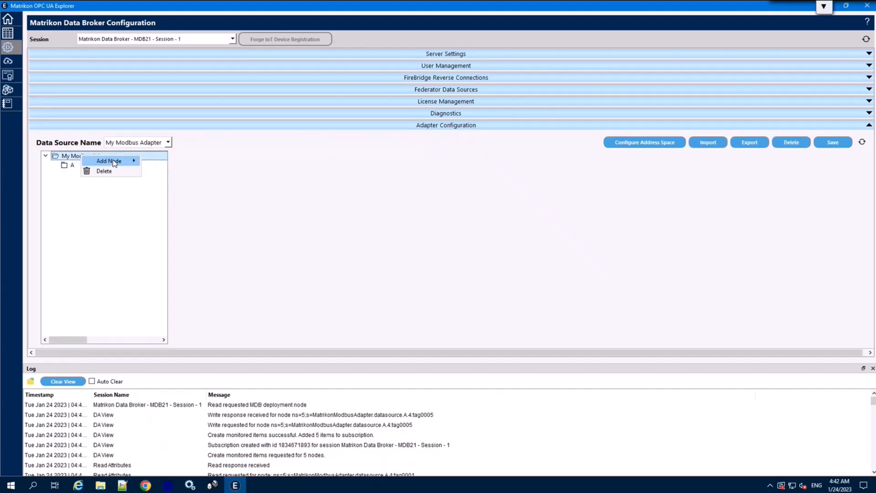
{"action": "mouse_move", "coordinate": [113, 162]}
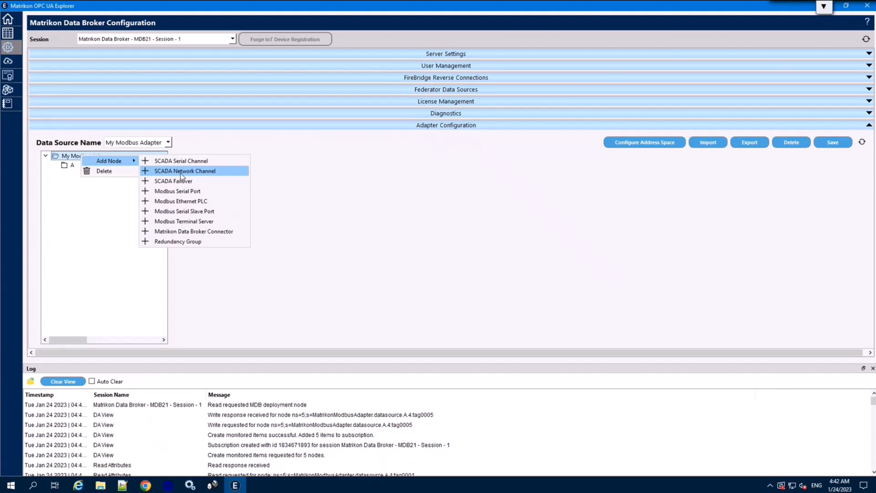
{"action": "left_click", "coordinate": [181, 171]}
Step: Name the channel B, create it, then save and re-browse the adapter configuration
{"action": "left_click", "coordinate": [267, 179]}
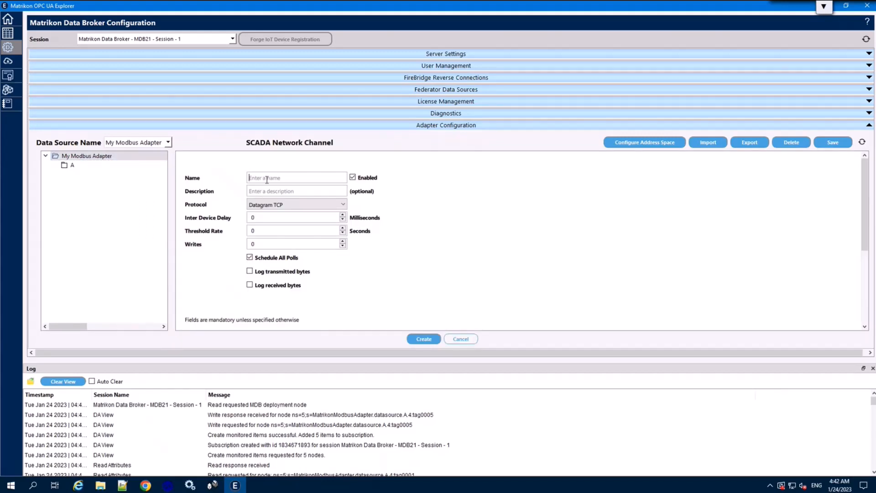
{"action": "type", "text": "B"}
{"action": "left_click", "coordinate": [422, 339]}
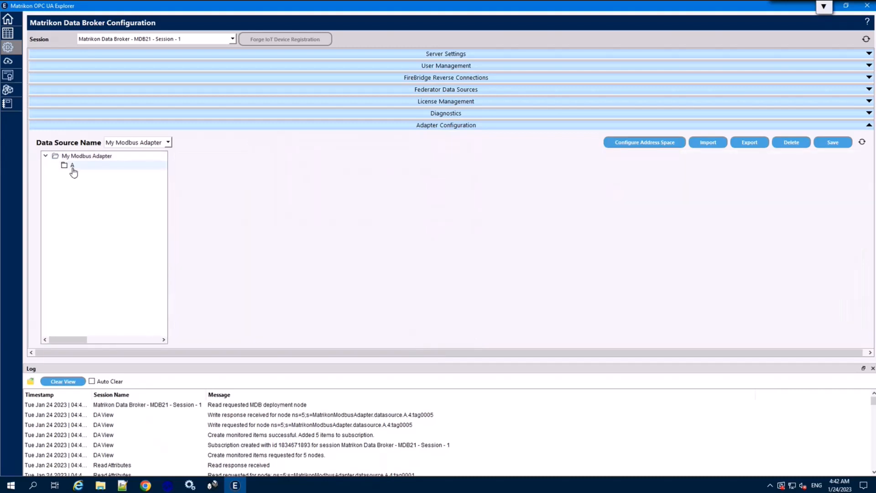
{"action": "left_click", "coordinate": [824, 145]}
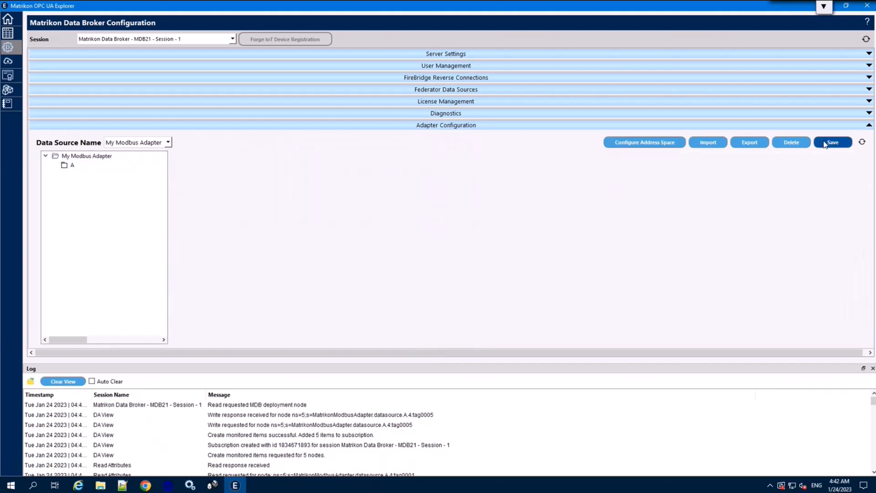
{"action": "left_click", "coordinate": [862, 142]}
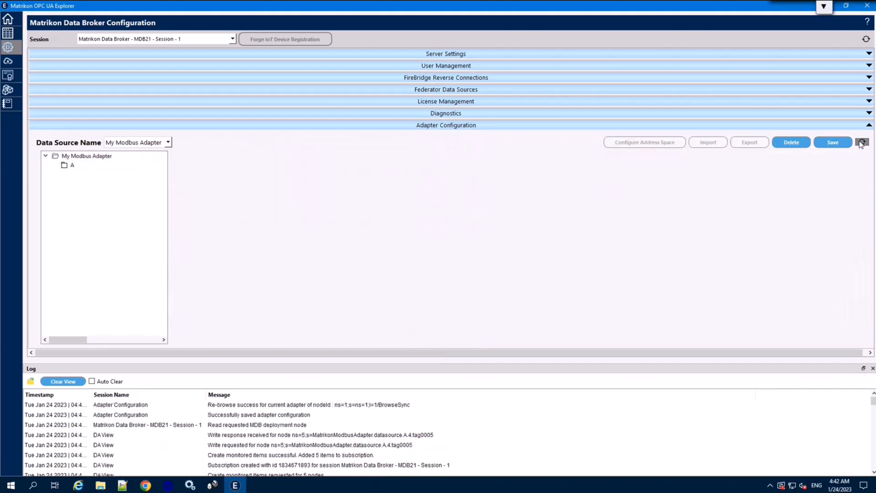
{"action": "left_click", "coordinate": [8, 22]}
Step: Load My Modbus Adapter in the Data Broker adapter configuration
{"action": "left_click", "coordinate": [7, 47]}
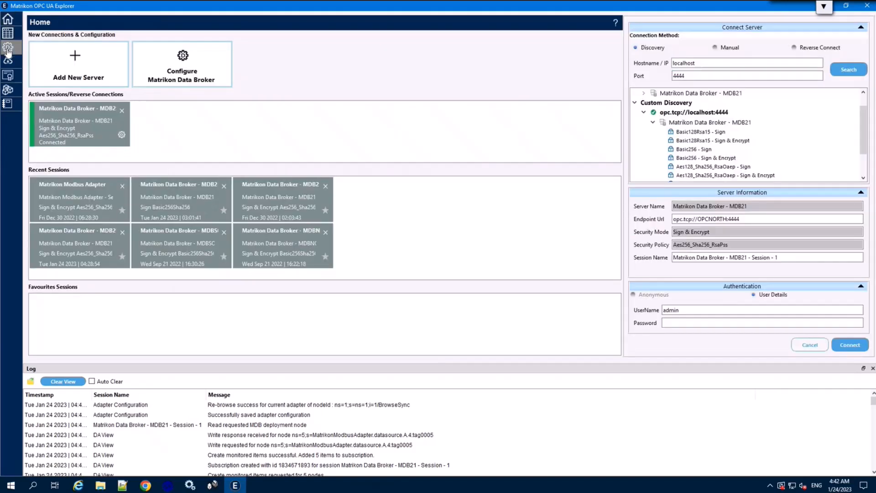
{"action": "left_click", "coordinate": [444, 126]}
{"action": "left_click", "coordinate": [158, 143]}
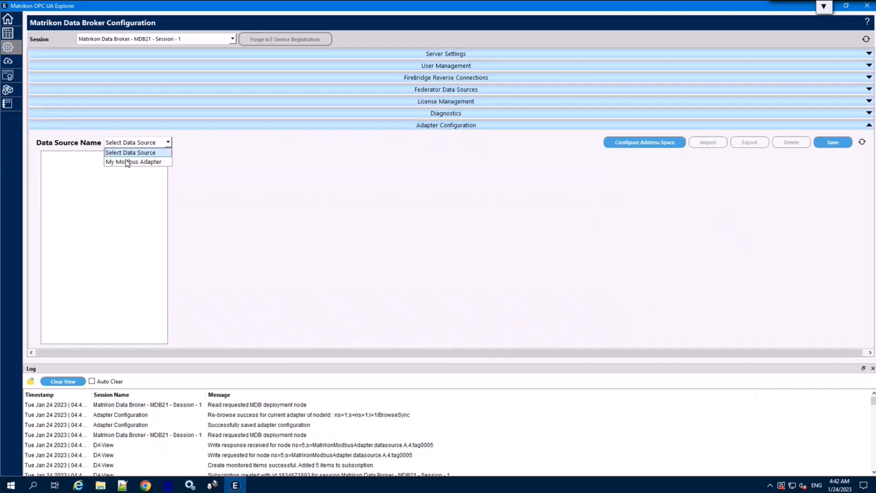
{"action": "left_click", "coordinate": [126, 162]}
Step: Add a SCADA Host Link named c under channel B
{"action": "left_click", "coordinate": [68, 175]}
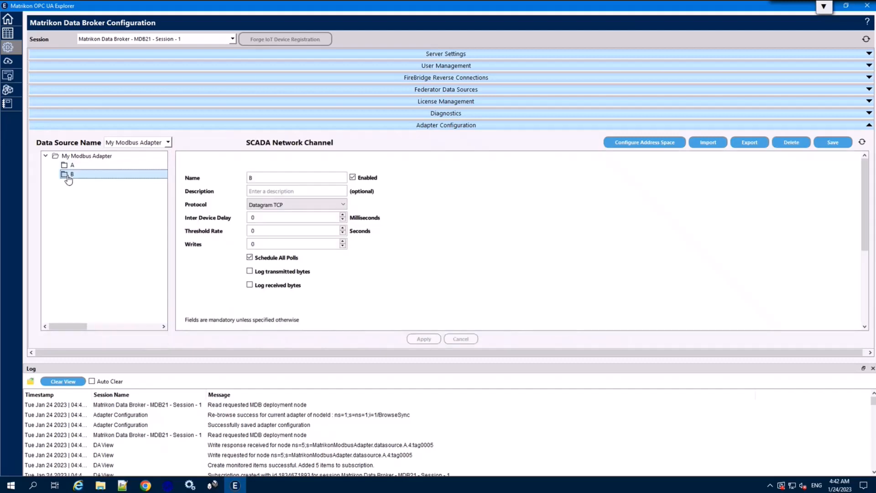
{"action": "left_click_drag", "start_coordinate": [89, 180], "coordinate": [90, 181]}
{"action": "right_click", "coordinate": [90, 180]}
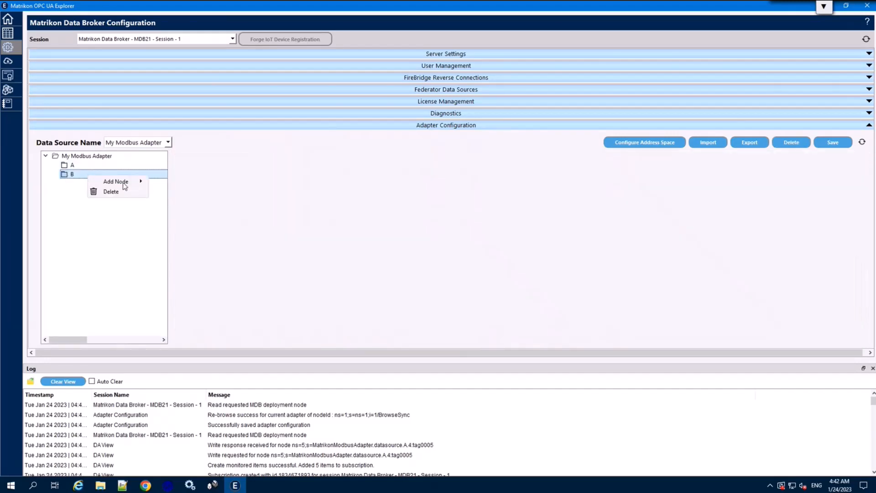
{"action": "mouse_move", "coordinate": [129, 182]}
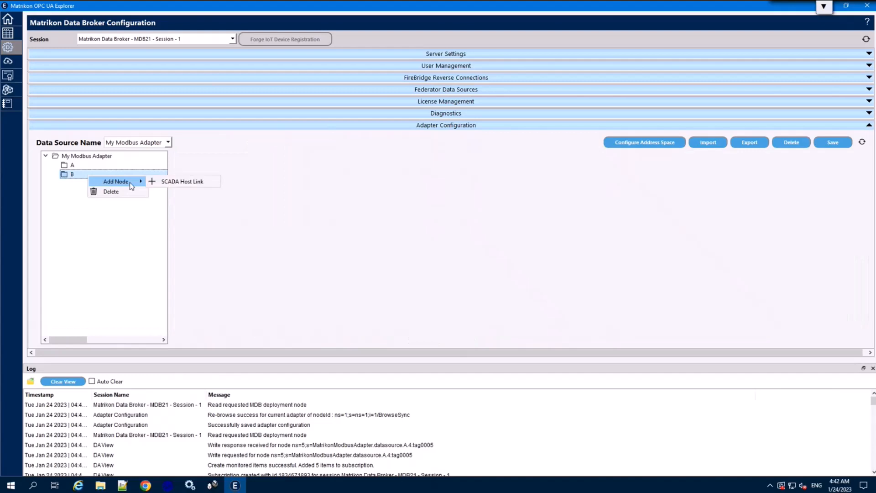
{"action": "left_click", "coordinate": [182, 182]}
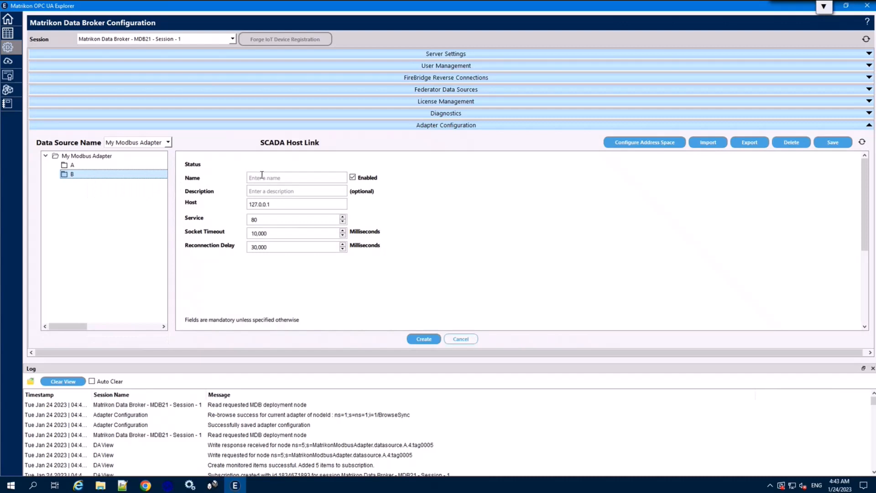
{"action": "left_click", "coordinate": [262, 176]}
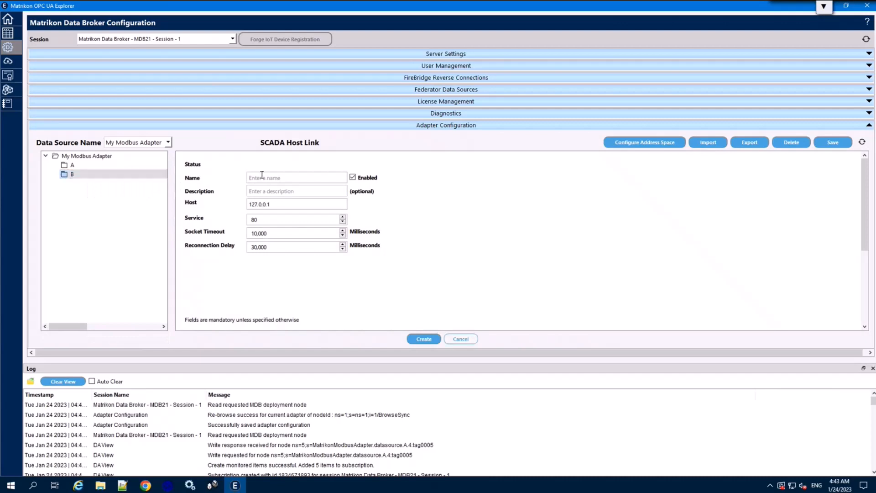
{"action": "type", "text": "c"}
{"action": "left_click", "coordinate": [275, 205]}
Step: Change its Service from 80 to 502, create it, then save and re-browse the adapter
{"action": "left_click", "coordinate": [256, 220]}
{"action": "key", "text": "BackSpace"}
{"action": "key", "text": "BackSpace"}
{"action": "type", "text": "502"}
{"action": "left_click", "coordinate": [423, 343]}
{"action": "left_click", "coordinate": [842, 143]}
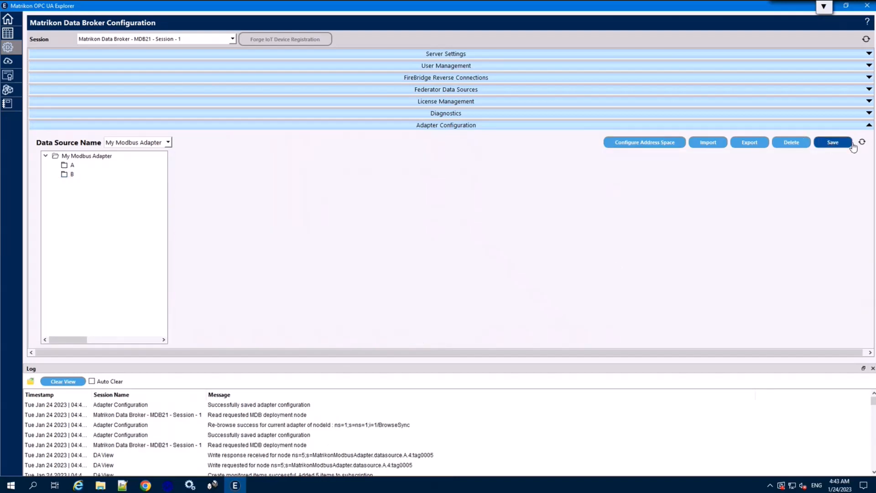
{"action": "left_click", "coordinate": [862, 142]}
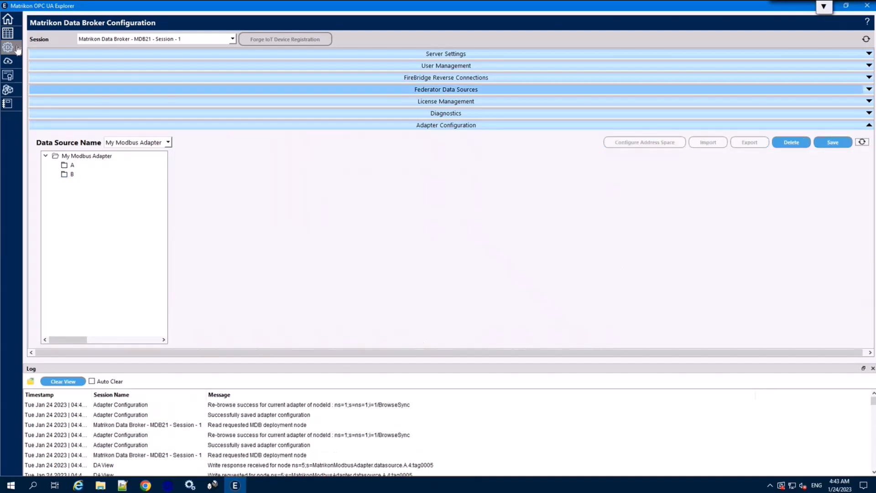
Step: Reload My Modbus Adapter and select folder C under B
{"action": "left_click", "coordinate": [7, 18]}
{"action": "left_click", "coordinate": [8, 47]}
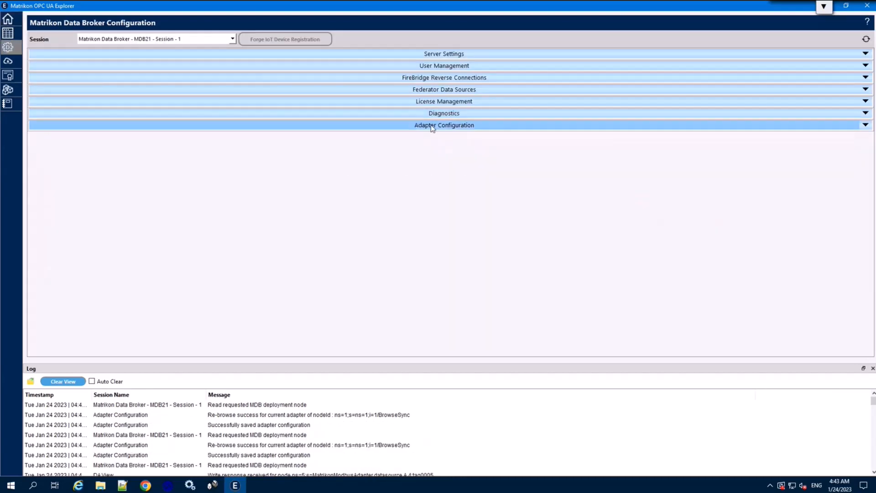
{"action": "left_click", "coordinate": [432, 127]}
{"action": "left_click", "coordinate": [118, 142]}
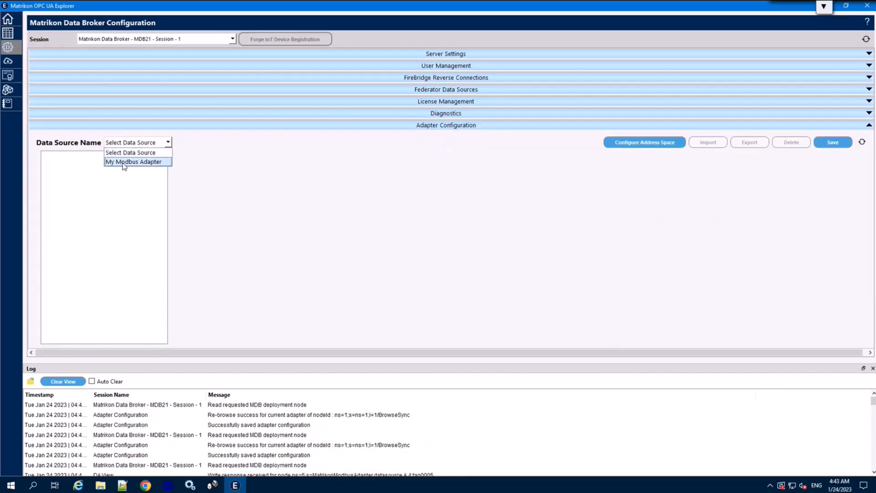
{"action": "left_click", "coordinate": [123, 166]}
{"action": "left_click", "coordinate": [55, 174]}
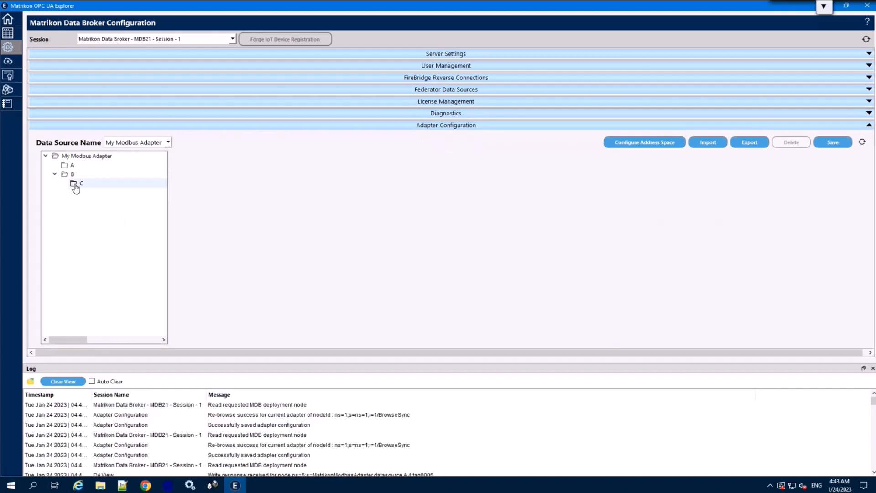
{"action": "left_click", "coordinate": [76, 187]}
Step: Add a SCADA Modbus Unit named D under C with unit address 1
{"action": "right_click", "coordinate": [92, 185]}
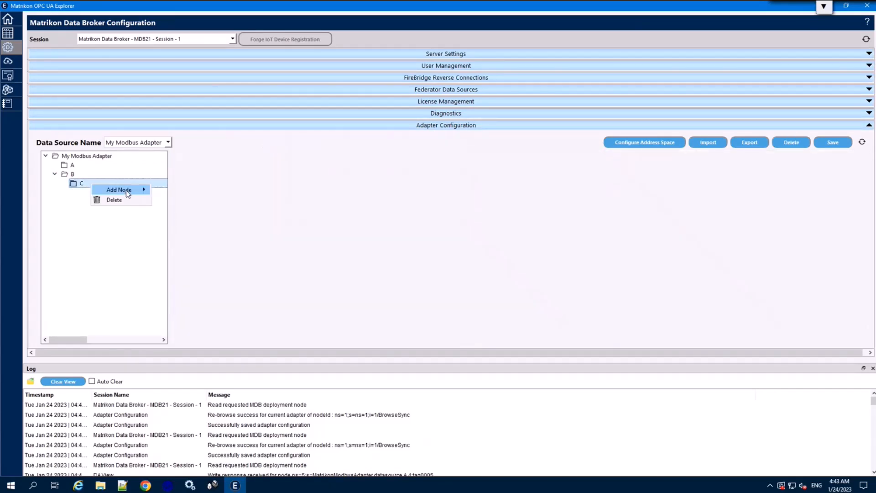
{"action": "mouse_move", "coordinate": [137, 191]}
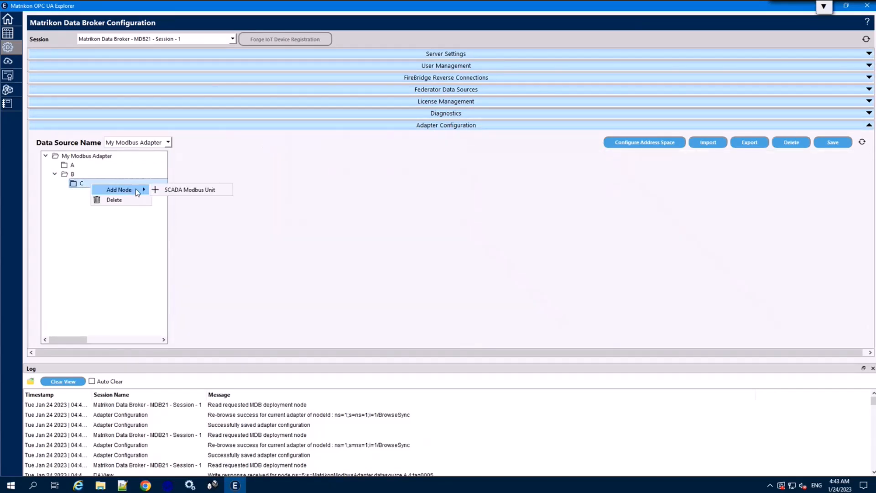
{"action": "left_click", "coordinate": [195, 191]}
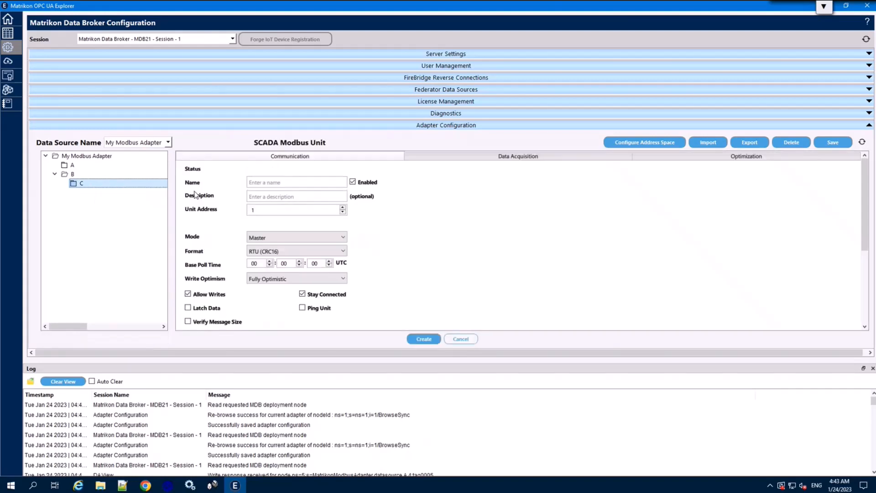
{"action": "left_click", "coordinate": [276, 180]}
{"action": "type", "text": "D"}
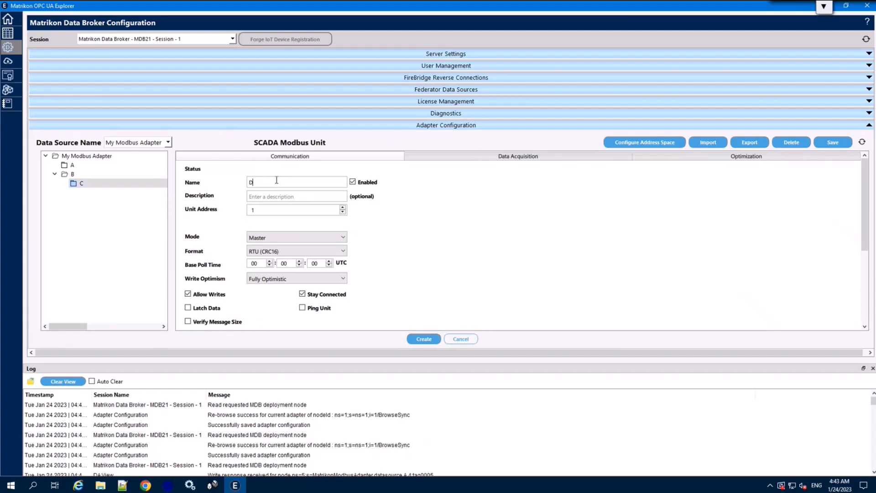
{"action": "left_click", "coordinate": [254, 209]}
{"action": "type", "text": "1"}
Step: Set the unit's format to RTU TCP, create it, then save and refresh the configuration
{"action": "left_click", "coordinate": [263, 255]}
{"action": "left_click", "coordinate": [265, 287]}
{"action": "left_click", "coordinate": [423, 340]}
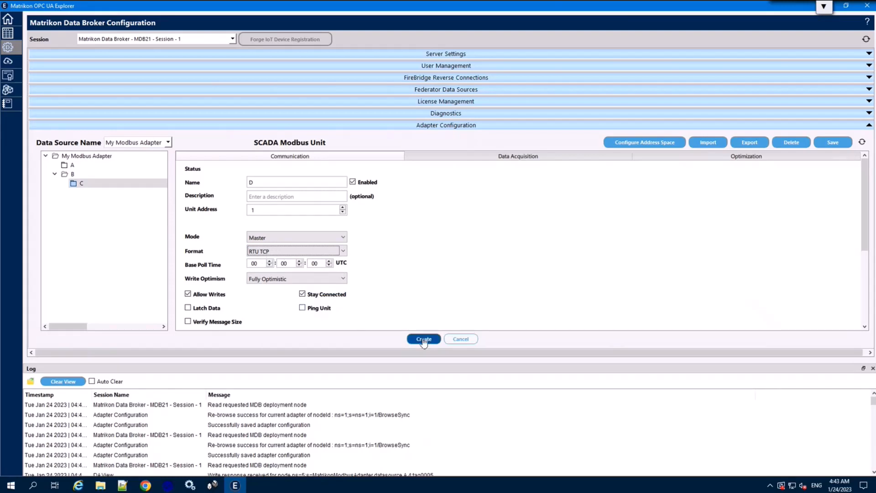
{"action": "left_click", "coordinate": [835, 142]}
{"action": "left_click", "coordinate": [860, 144]}
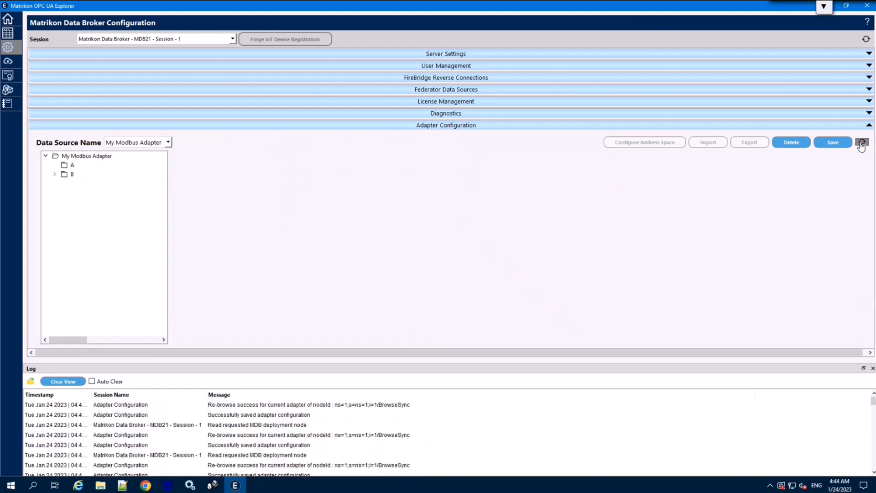
Step: Reload My Modbus Adapter, expand B > C, and show unit D's settings reporting Connected
{"action": "left_click", "coordinate": [8, 18]}
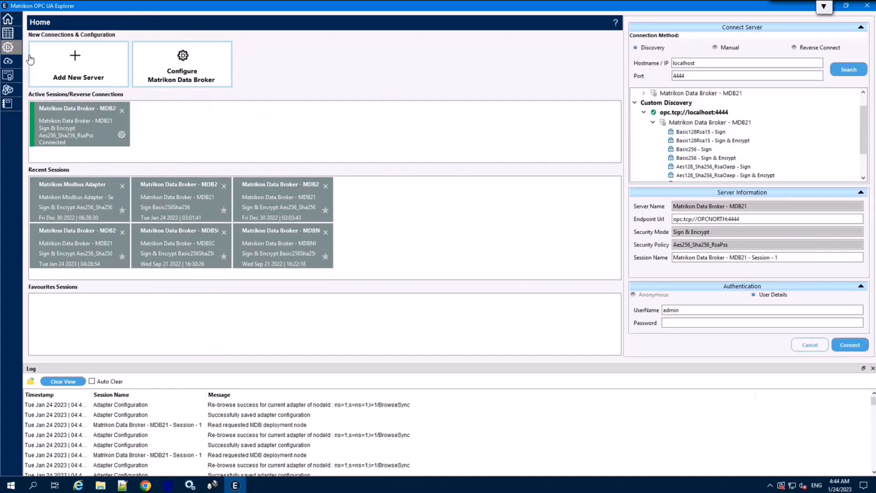
{"action": "left_click", "coordinate": [8, 47]}
{"action": "left_click", "coordinate": [435, 126]}
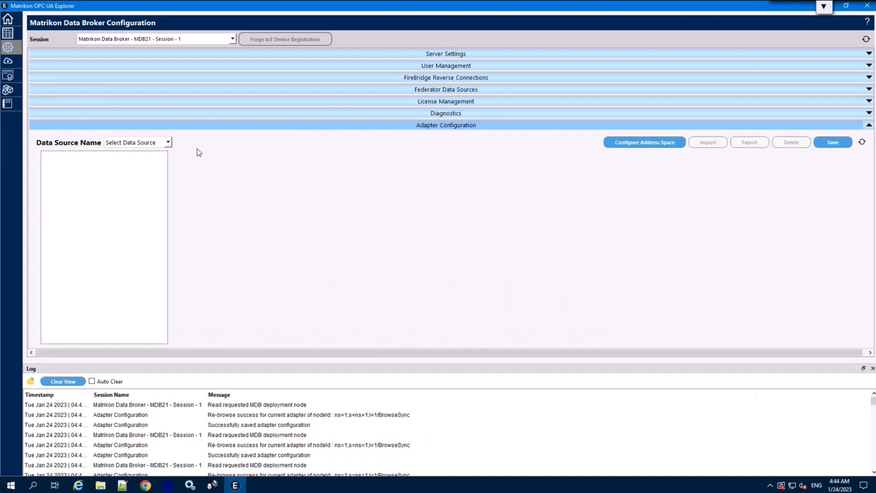
{"action": "left_click", "coordinate": [115, 144]}
{"action": "left_click", "coordinate": [118, 162]}
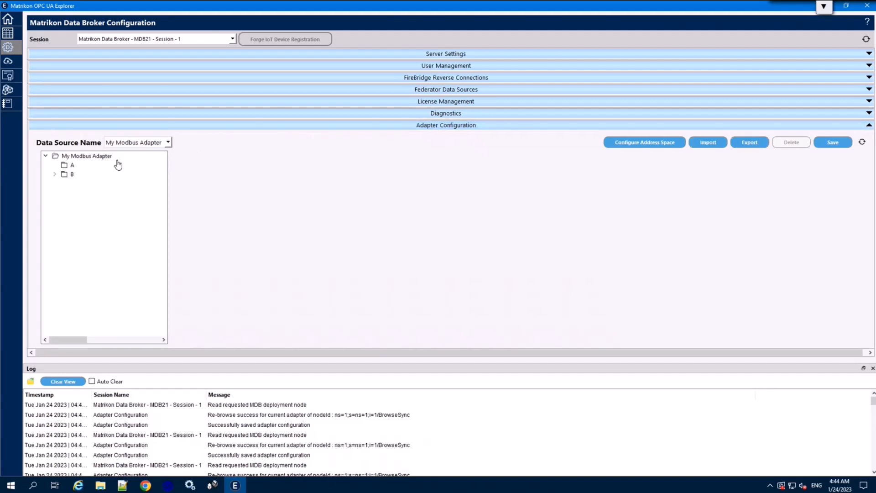
{"action": "left_click", "coordinate": [55, 174]}
{"action": "left_click", "coordinate": [64, 183]}
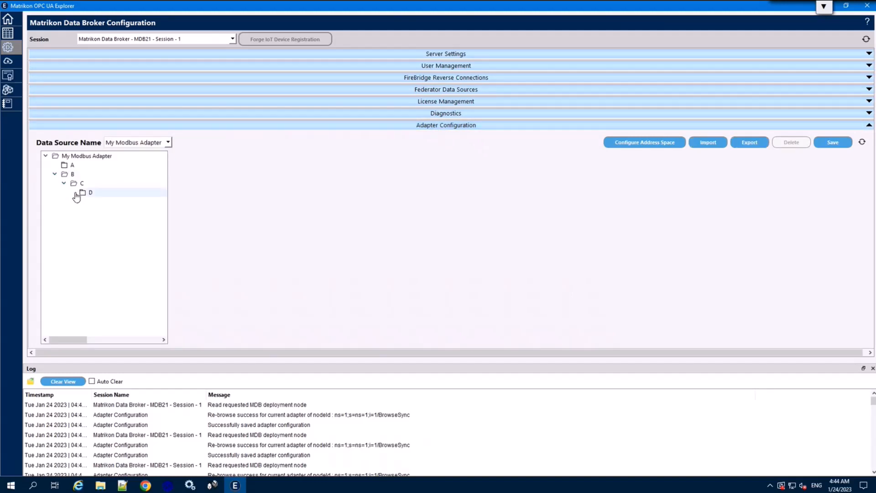
{"action": "left_click", "coordinate": [83, 193]}
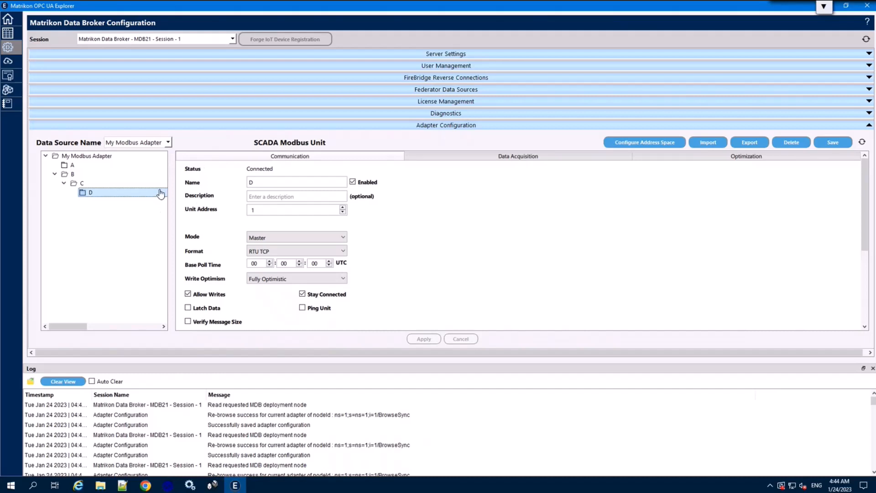
{"action": "left_click_drag", "start_coordinate": [161, 194], "coordinate": [162, 195]}
Step: In Configure Address Space, set item path B.C.D and name template 'item'
{"action": "left_click", "coordinate": [647, 142]}
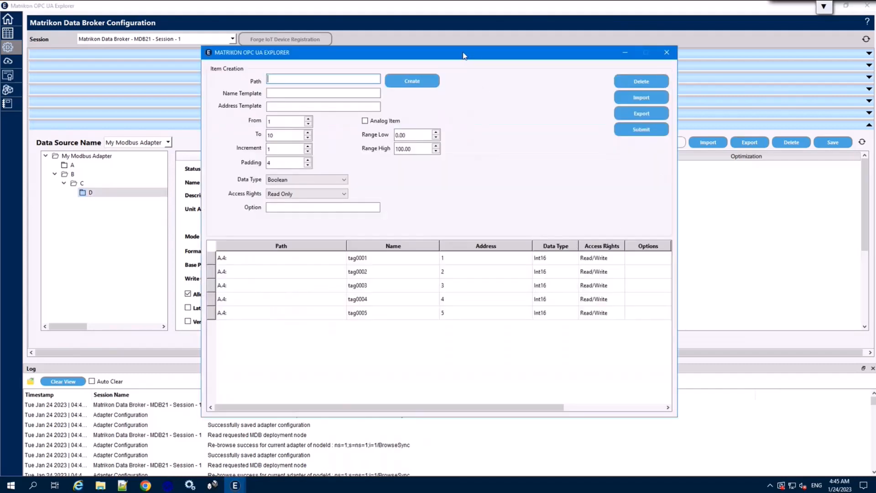
{"action": "left_click_drag", "start_coordinate": [463, 55], "coordinate": [426, 81]}
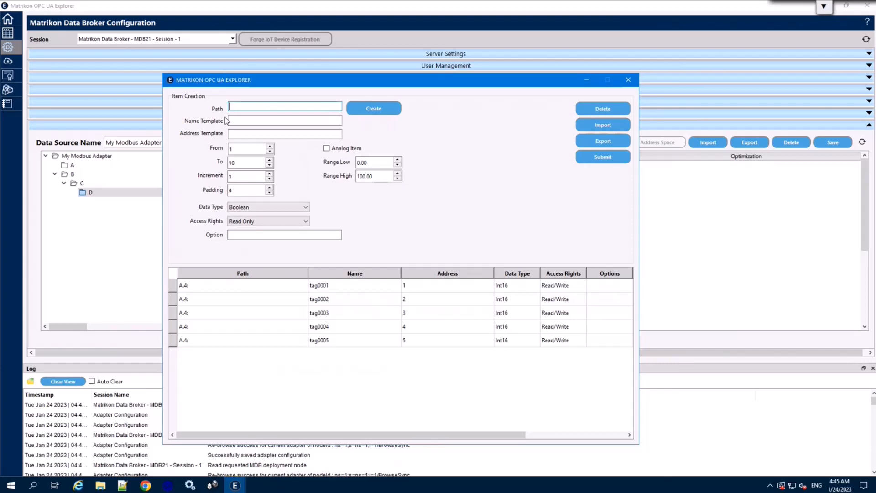
{"action": "type", "text": "B.C.D"}
{"action": "left_click", "coordinate": [234, 119]}
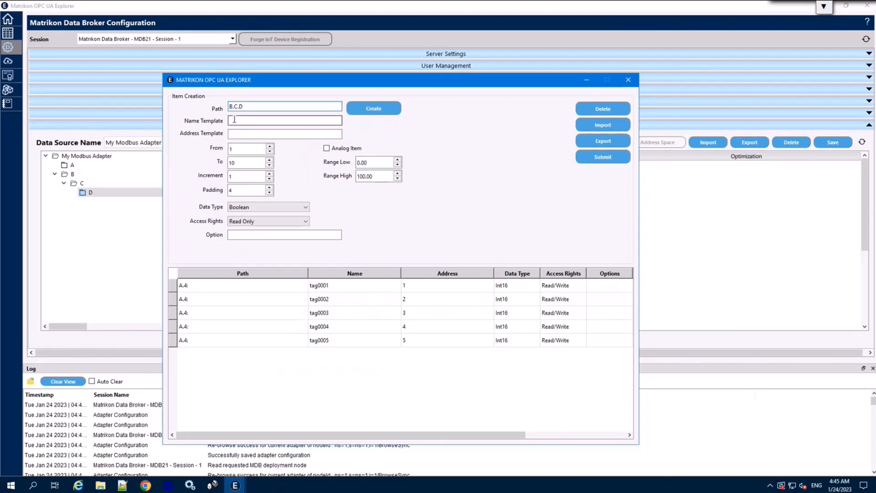
{"action": "left_click", "coordinate": [236, 120]}
{"action": "type", "text": "item"}
Step: Set address 4:, range To 5, data type Int16 and Read/Write access
{"action": "left_click", "coordinate": [238, 133]}
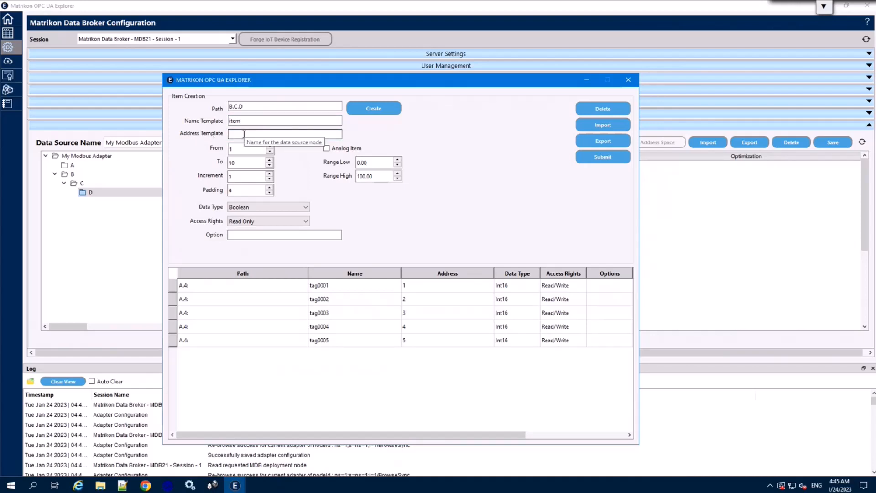
{"action": "type", "text": "4:"}
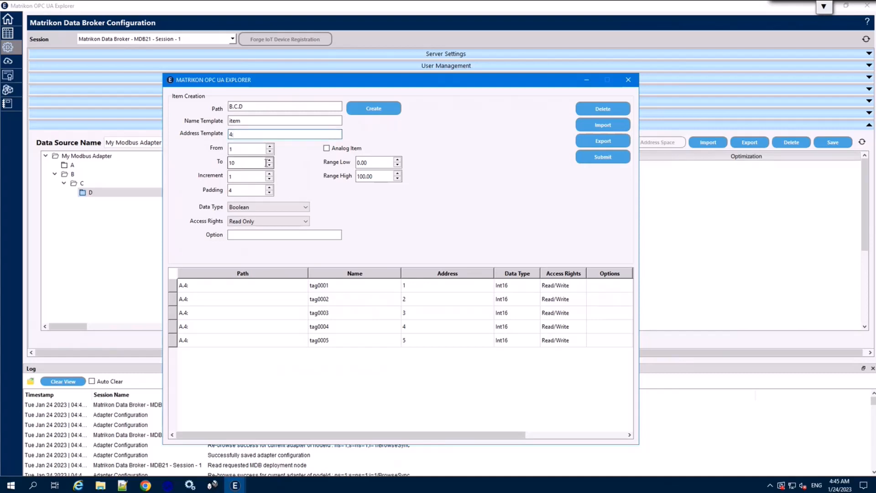
{"action": "left_click_drag", "start_coordinate": [267, 162], "coordinate": [223, 164]}
{"action": "type", "text": "5"}
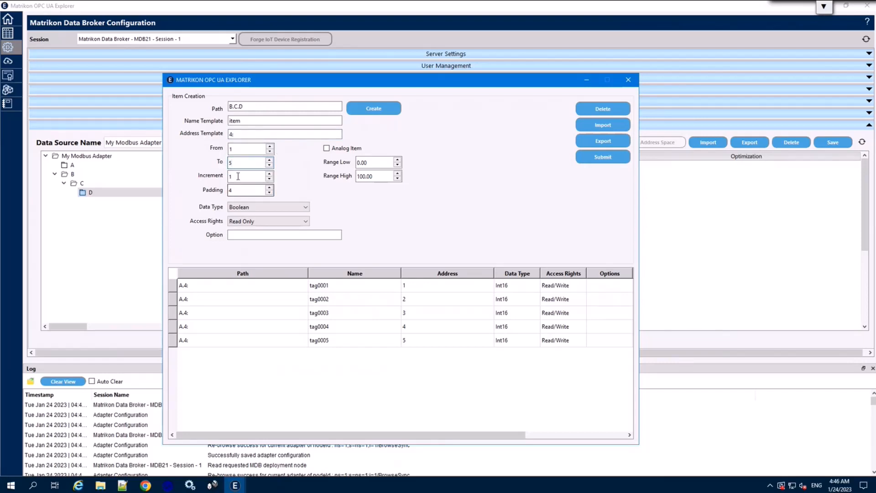
{"action": "left_click", "coordinate": [241, 208]}
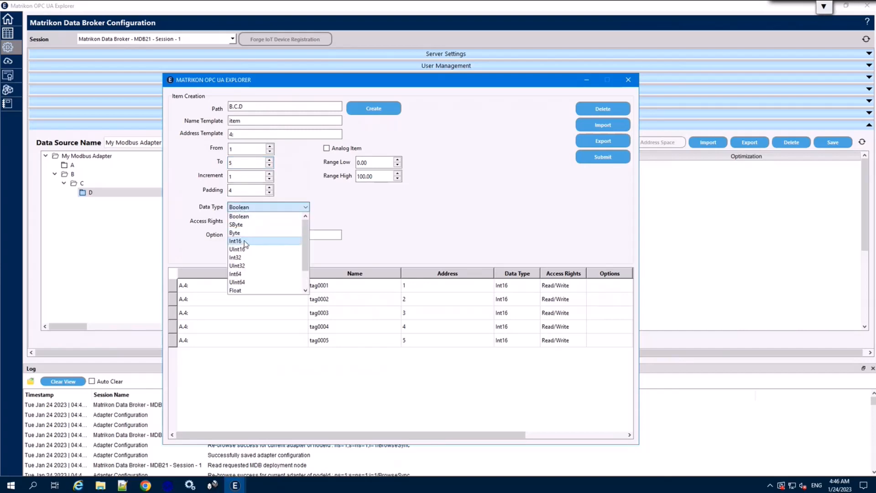
{"action": "left_click", "coordinate": [247, 236]}
{"action": "left_click", "coordinate": [247, 220]}
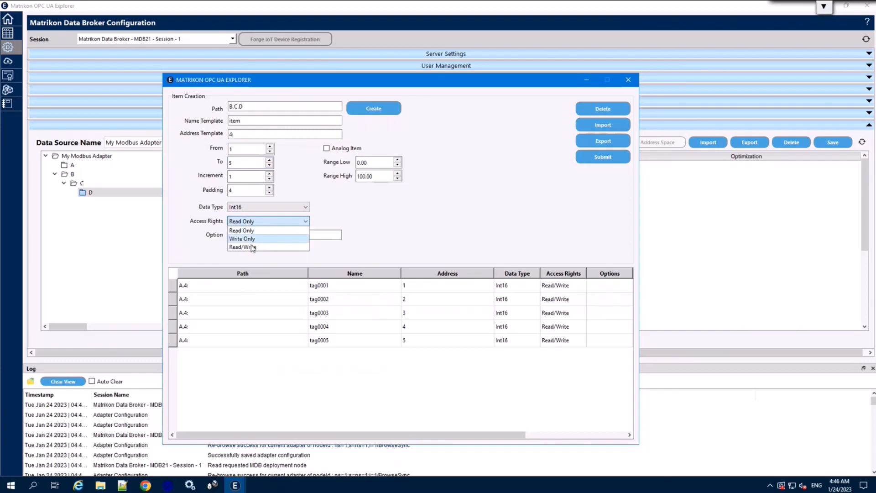
{"action": "left_click", "coordinate": [251, 245]}
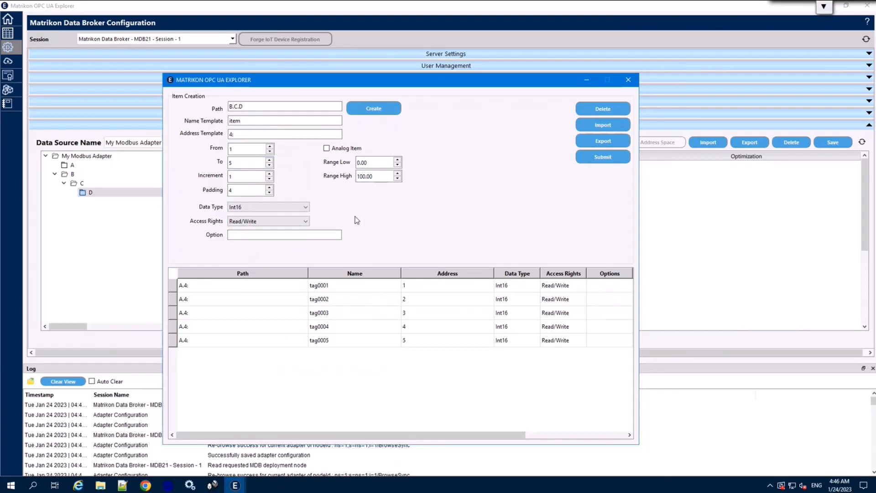
Step: Generate and submit item0001–item0005, close the editor, save, and switch to Data View
{"action": "left_click", "coordinate": [380, 110]}
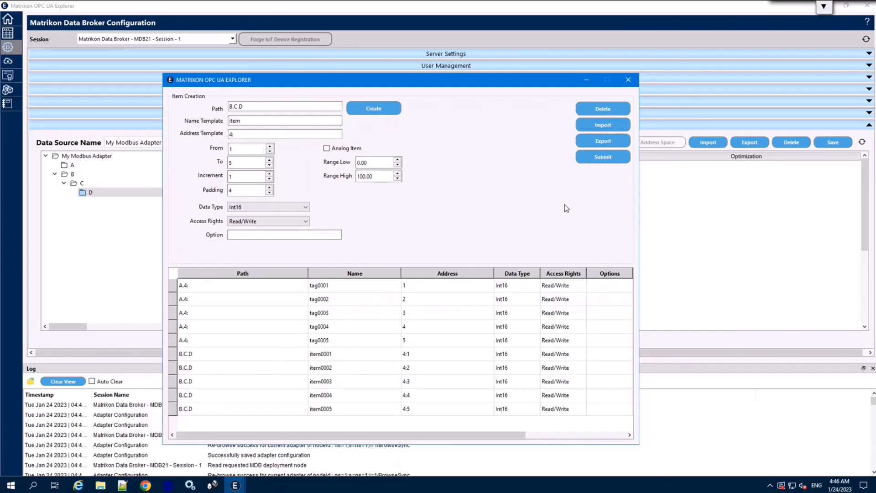
{"action": "left_click", "coordinate": [606, 158]}
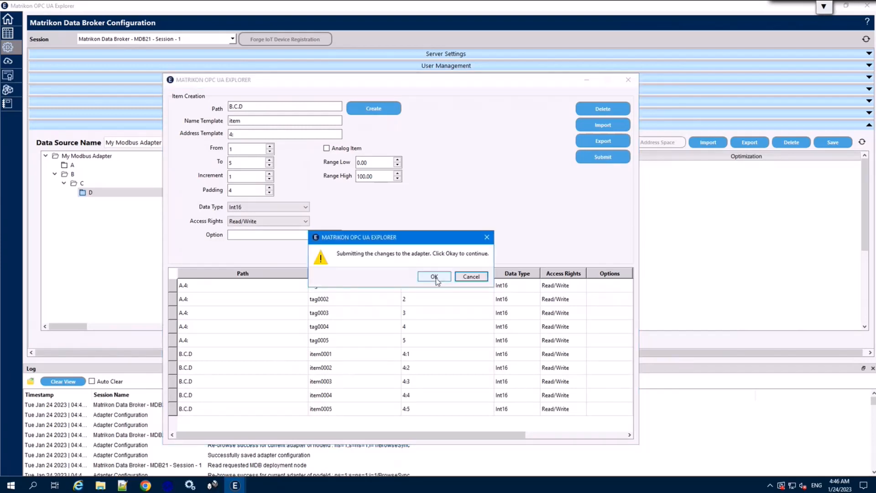
{"action": "left_click", "coordinate": [434, 277]}
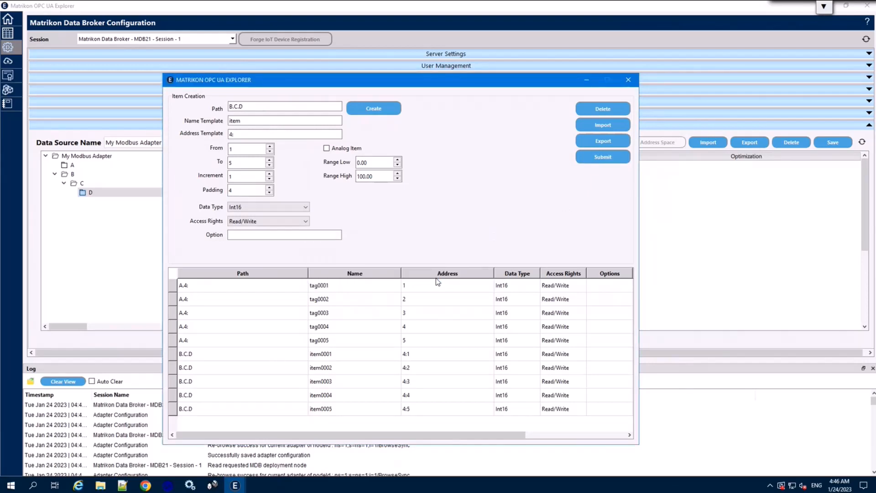
{"action": "left_click", "coordinate": [630, 83]}
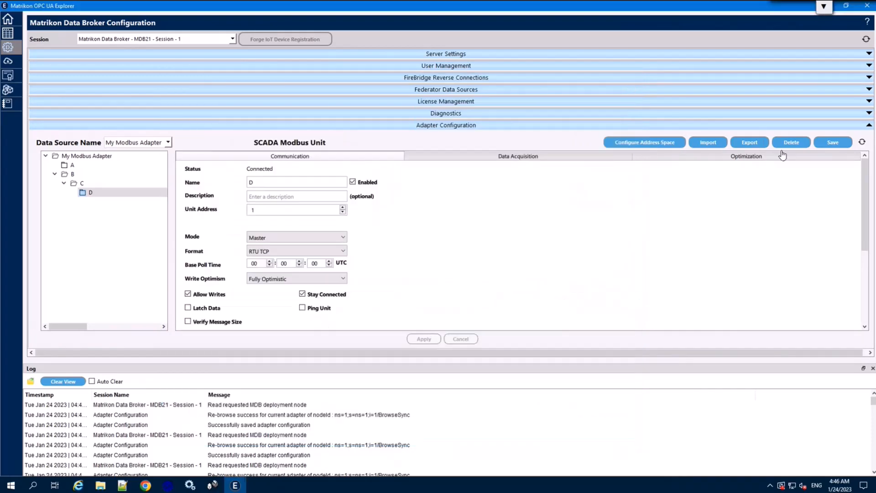
{"action": "left_click", "coordinate": [841, 144]}
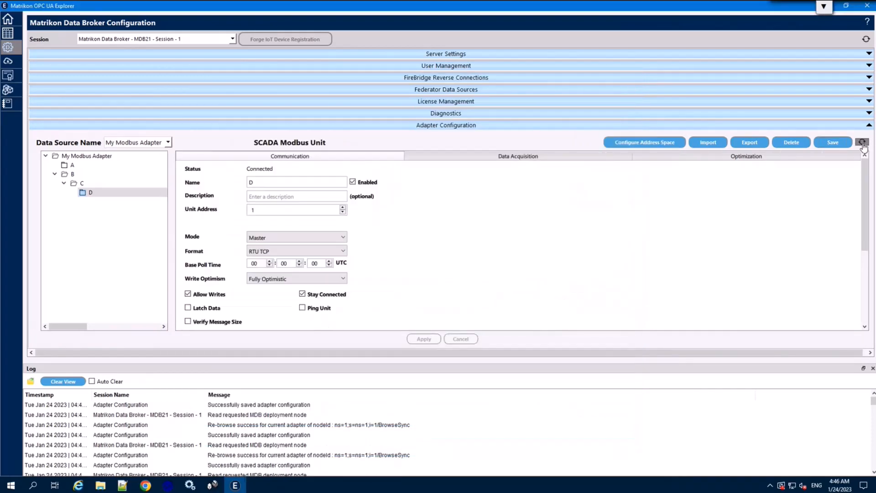
{"action": "left_click", "coordinate": [8, 33]}
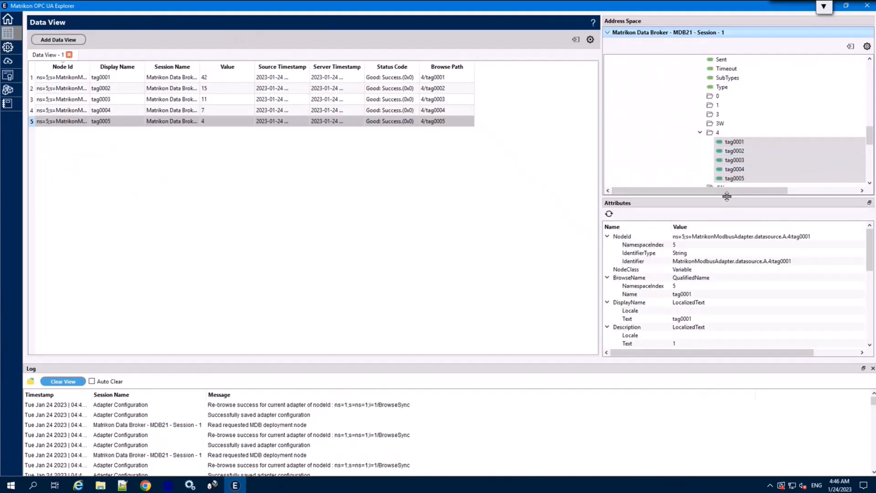
Step: Rebrowse the DataSources folder and My Modbus Adapter in the address space tree
{"action": "left_click_drag", "start_coordinate": [727, 196], "coordinate": [722, 303]}
{"action": "scroll", "coordinate": [731, 201], "scroll_direction": "up", "scroll_amount": 10}
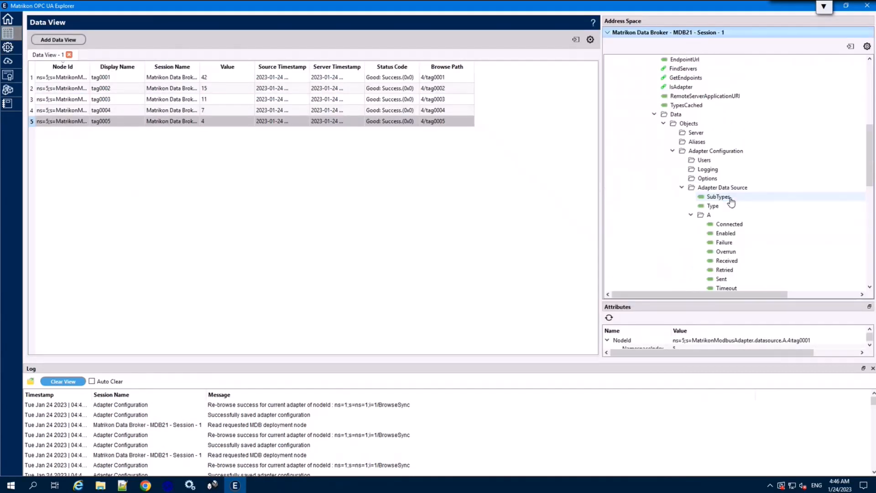
{"action": "scroll", "coordinate": [731, 201], "scroll_direction": "up", "scroll_amount": 5}
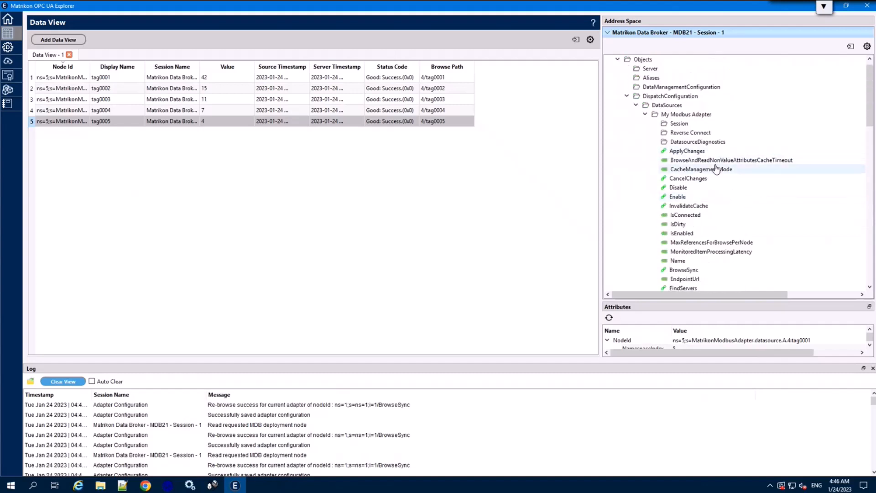
{"action": "left_click", "coordinate": [667, 107]}
{"action": "right_click", "coordinate": [667, 106]}
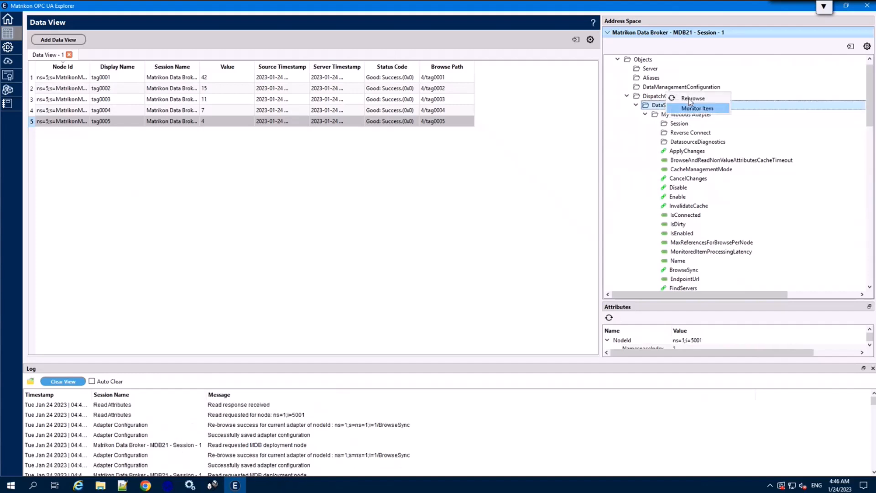
{"action": "left_click", "coordinate": [690, 99]}
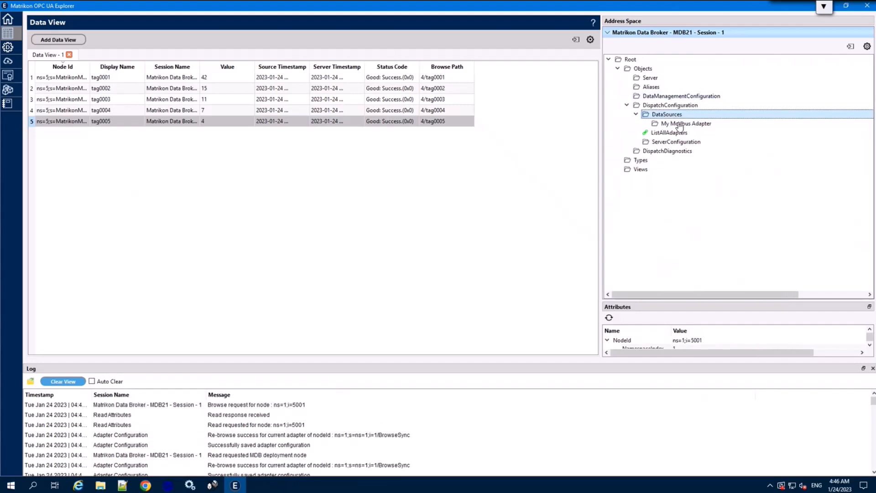
{"action": "left_click", "coordinate": [679, 124]}
{"action": "right_click", "coordinate": [677, 124]}
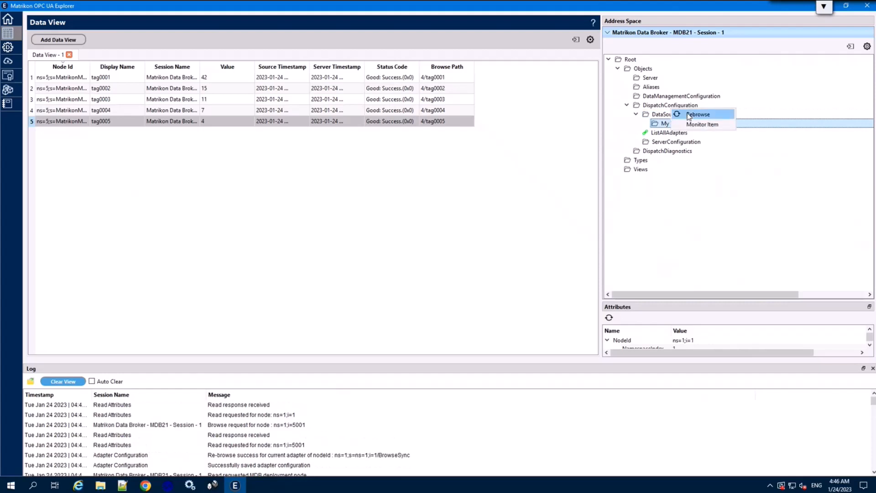
{"action": "left_click", "coordinate": [689, 114]}
Step: Expand Data > Objects > Adapter Configuration > Adapter Data Source to reveal A and B
{"action": "scroll", "coordinate": [685, 170], "scroll_direction": "down", "scroll_amount": 6}
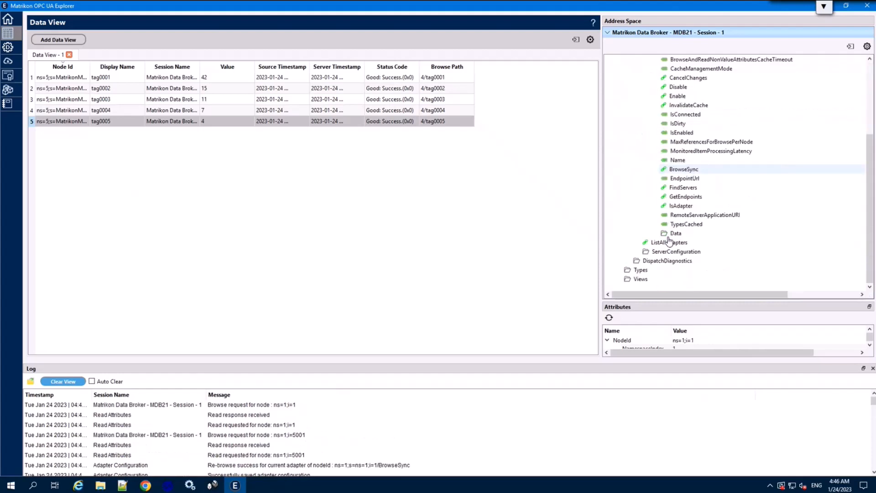
{"action": "double_click", "coordinate": [675, 234]}
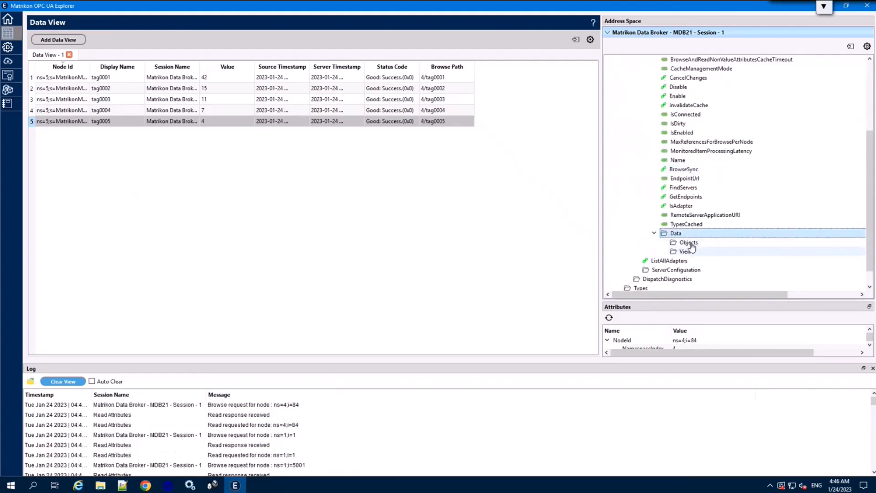
{"action": "double_click", "coordinate": [689, 243]}
{"action": "scroll", "coordinate": [705, 228], "scroll_direction": "down", "scroll_amount": 2}
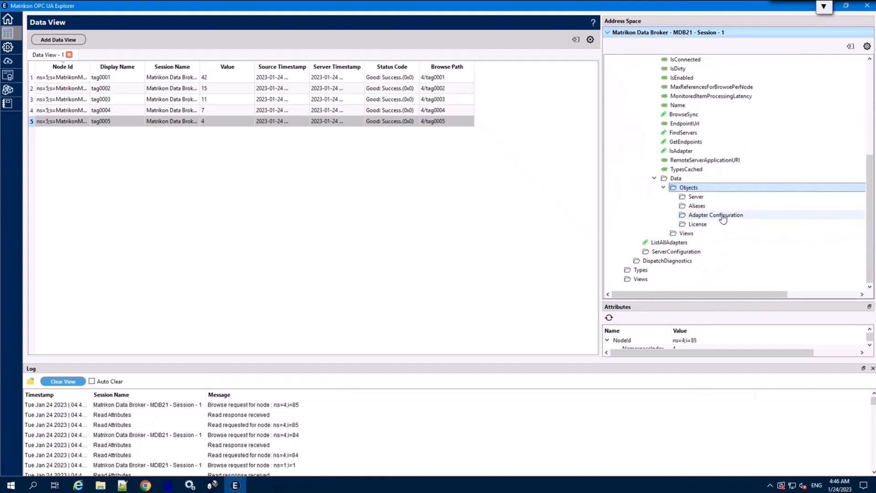
{"action": "double_click", "coordinate": [723, 217]}
{"action": "scroll", "coordinate": [727, 208], "scroll_direction": "down", "scroll_amount": 7}
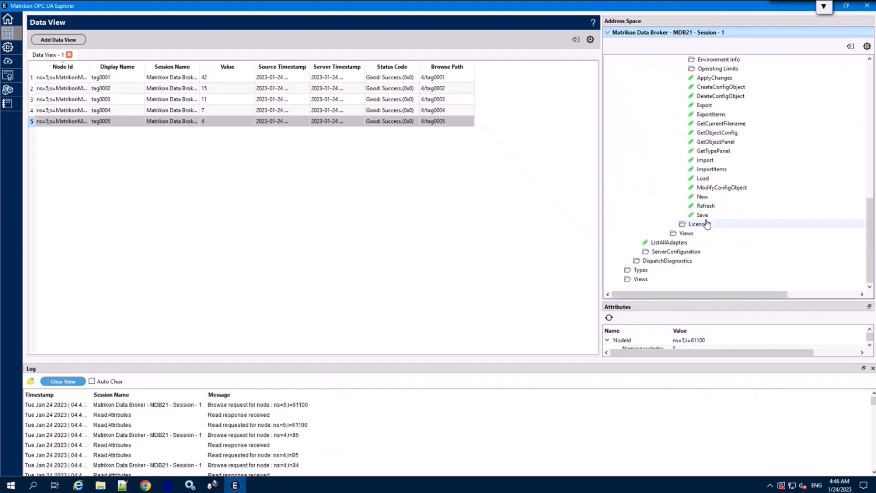
{"action": "scroll", "coordinate": [727, 205], "scroll_direction": "up", "scroll_amount": 5}
{"action": "left_click", "coordinate": [729, 188]}
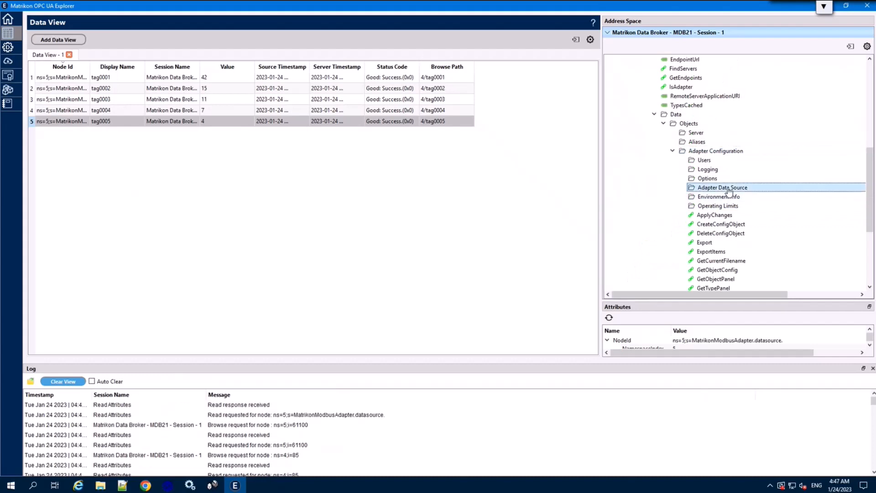
{"action": "double_click", "coordinate": [728, 189]}
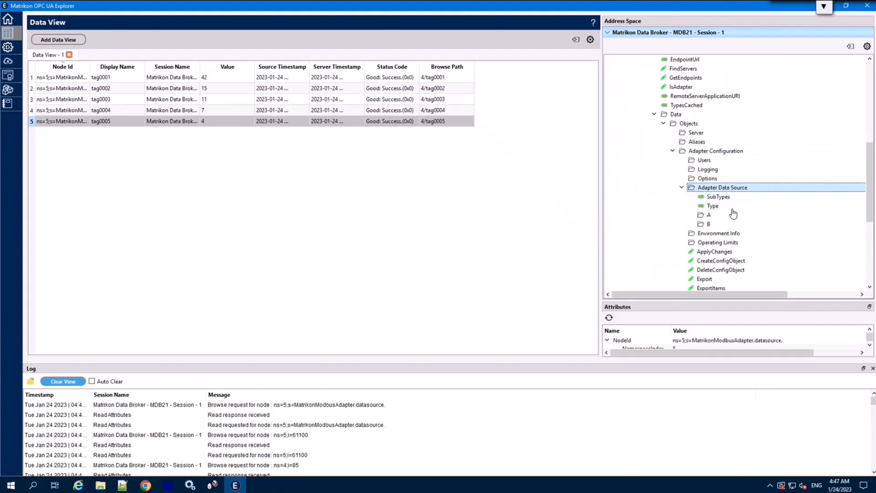
Step: Expand folders B, C and D to list D's nodes
{"action": "double_click", "coordinate": [709, 224]}
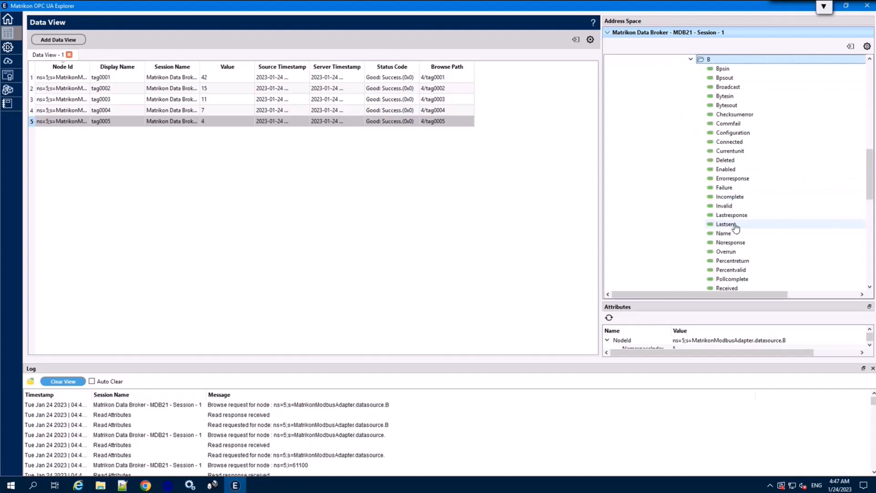
{"action": "scroll", "coordinate": [736, 228], "scroll_direction": "down", "scroll_amount": 7}
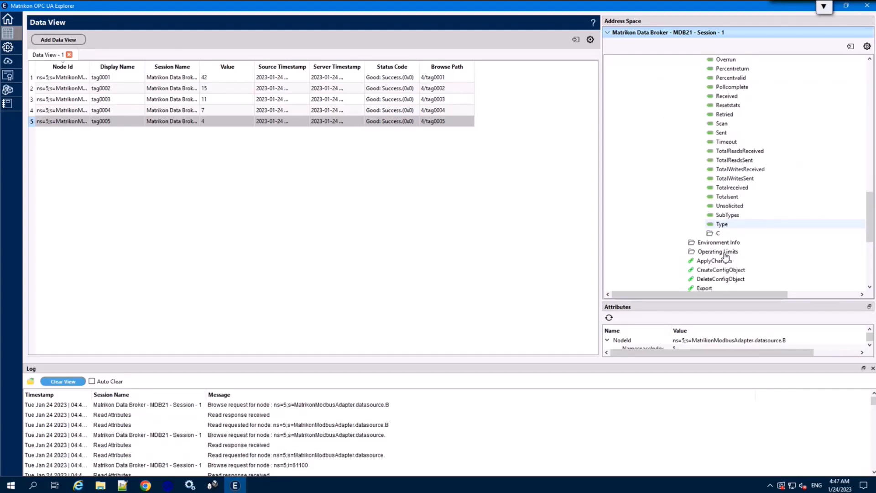
{"action": "double_click", "coordinate": [721, 233]}
{"action": "scroll", "coordinate": [733, 238], "scroll_direction": "down", "scroll_amount": 7}
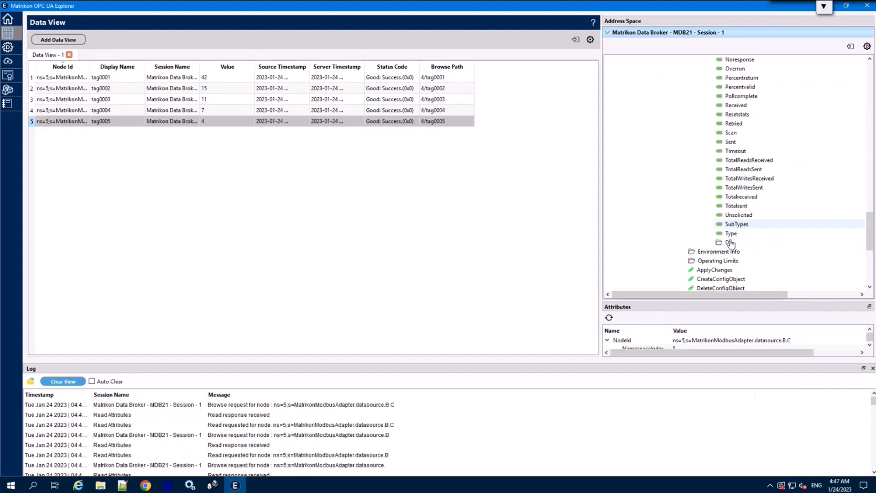
{"action": "double_click", "coordinate": [728, 242]}
{"action": "scroll", "coordinate": [753, 236], "scroll_direction": "down", "scroll_amount": 5}
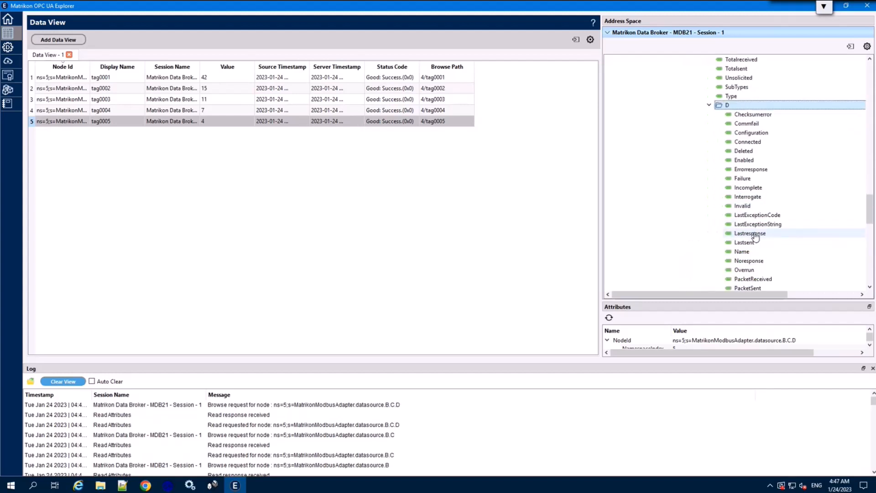
{"action": "scroll", "coordinate": [753, 236], "scroll_direction": "down", "scroll_amount": 9}
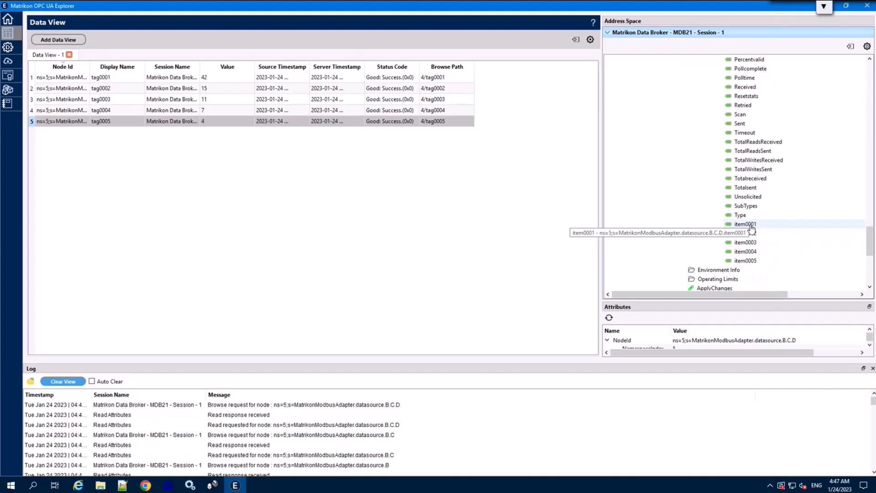
Step: Drag item0001–item0005 into Data View, reading 42, 15, 11, 7 and 4
{"action": "left_click", "coordinate": [751, 225]}
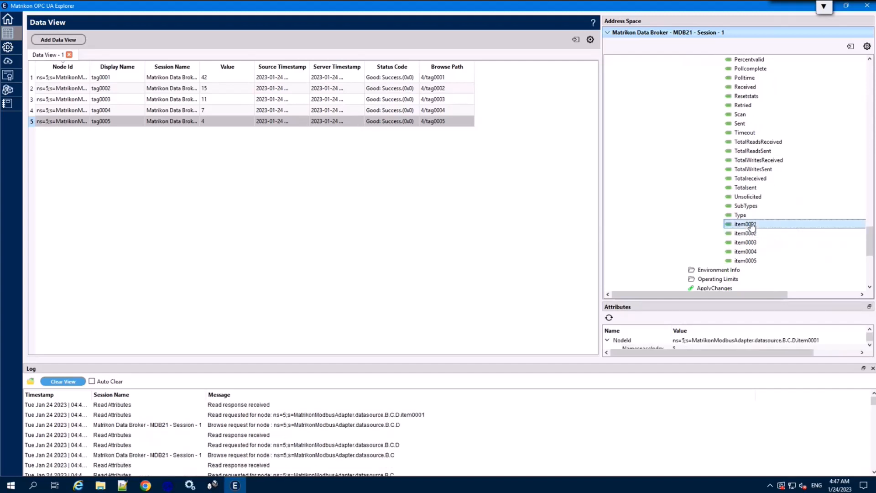
{"action": "key", "text": "shift+Down"}
{"action": "key", "text": "shift+Down"}
{"action": "key", "text": "shift+Down"}
{"action": "key", "text": "shift+Down"}
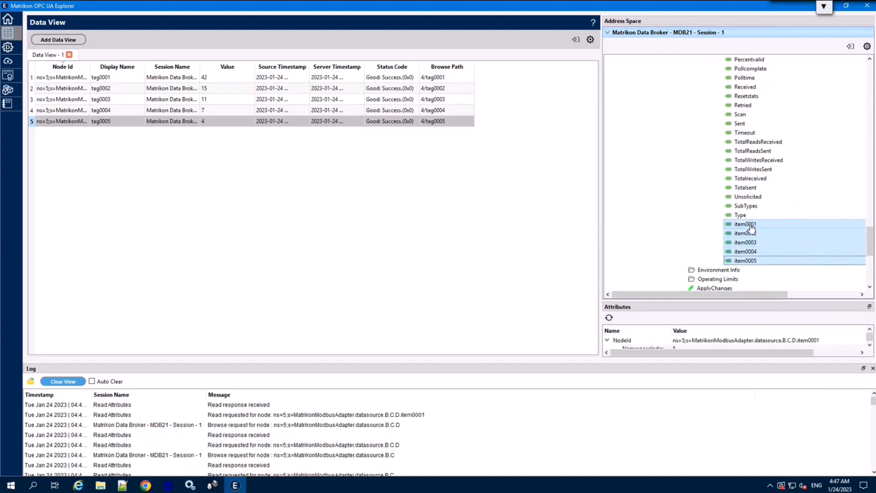
{"action": "left_click_drag", "start_coordinate": [753, 227], "coordinate": [313, 246]}
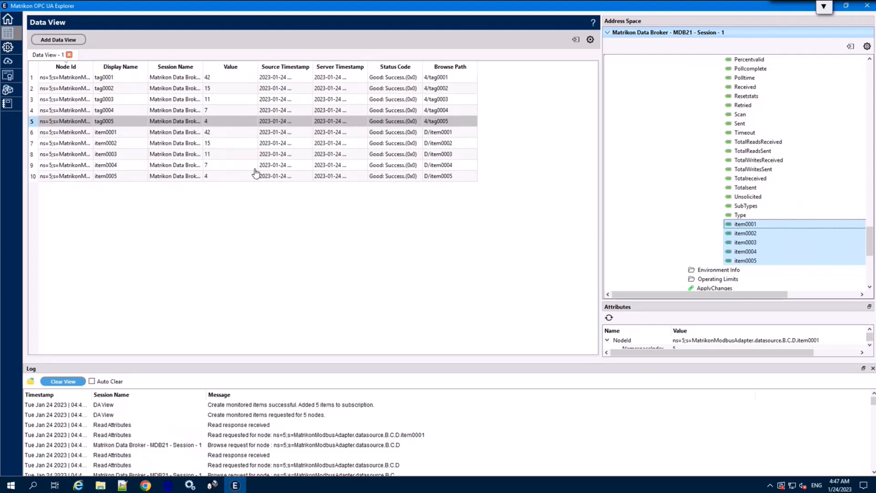
{"action": "left_click", "coordinate": [217, 136]}
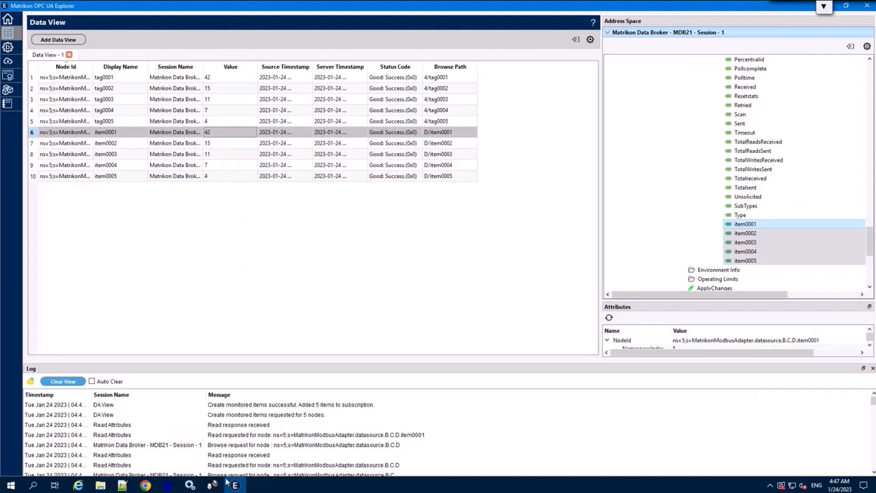
{"action": "left_click", "coordinate": [212, 486]}
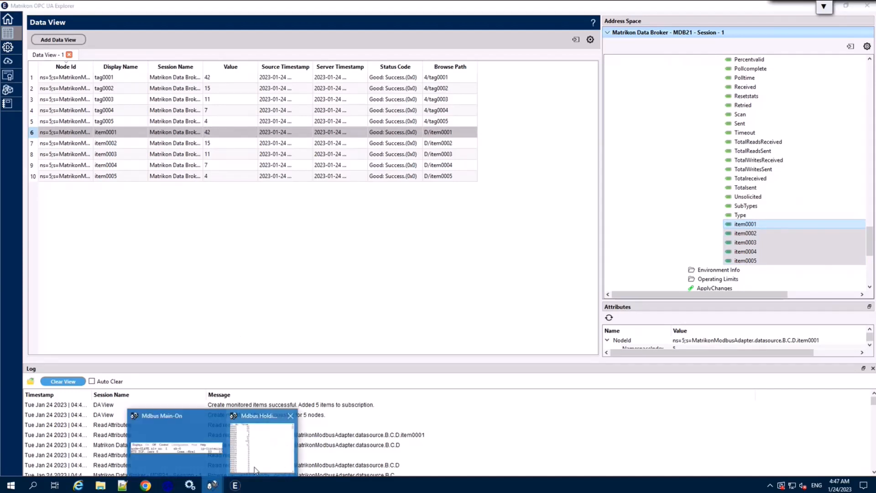
Step: Show the Mdbus Holding Regs. window (42, 15, 11, 7, 4), then return to Data Broker configuration
{"action": "left_click", "coordinate": [262, 428]}
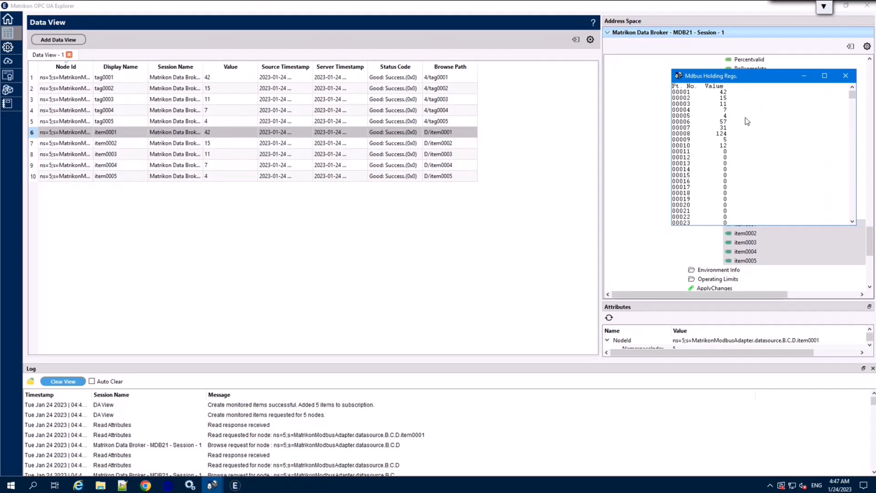
{"action": "left_click", "coordinate": [8, 47]}
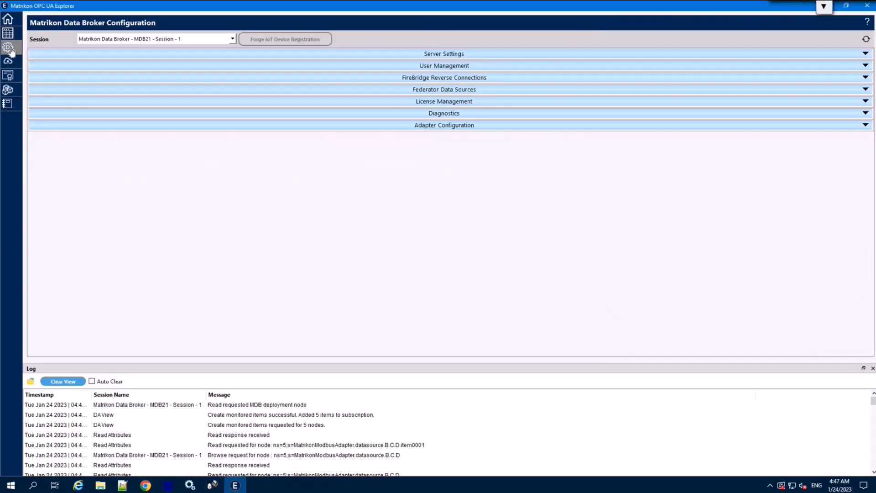
Step: Review My Modbus Adapter's ten A.4 and B.C.D items, close the dialog, and go Home
{"action": "left_click", "coordinate": [460, 125]}
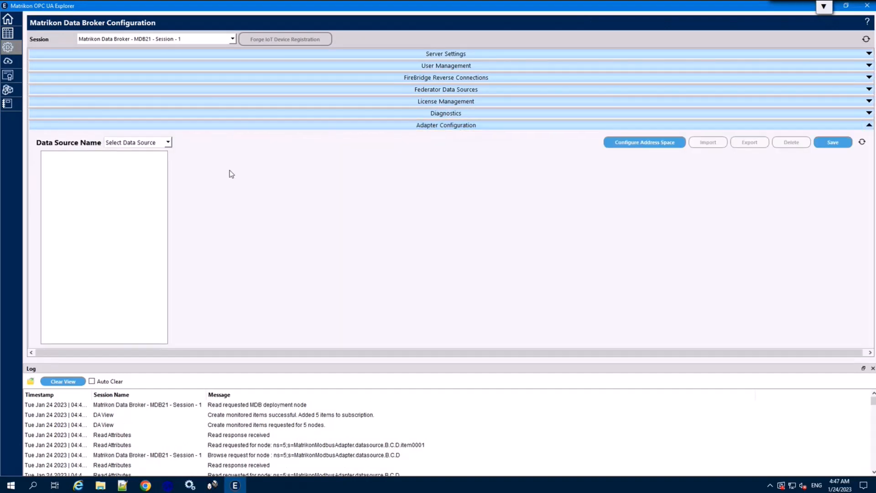
{"action": "left_click", "coordinate": [133, 143]}
{"action": "left_click", "coordinate": [120, 161]}
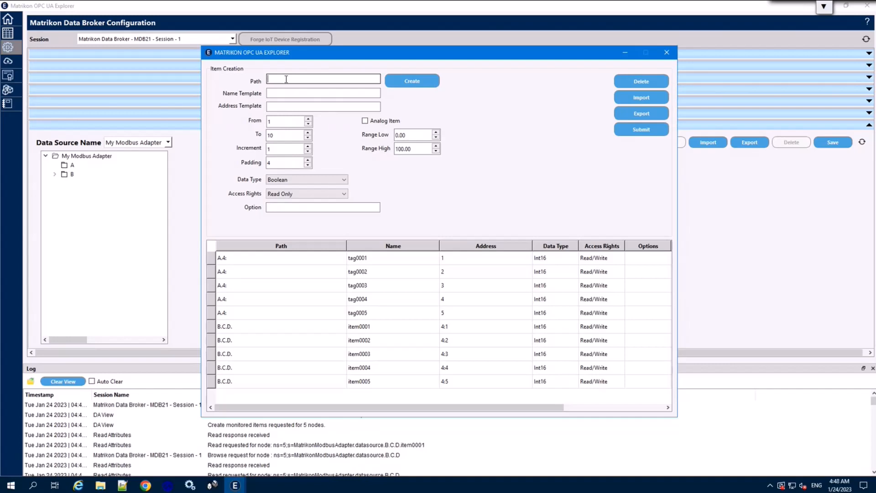
{"action": "left_click", "coordinate": [286, 79]}
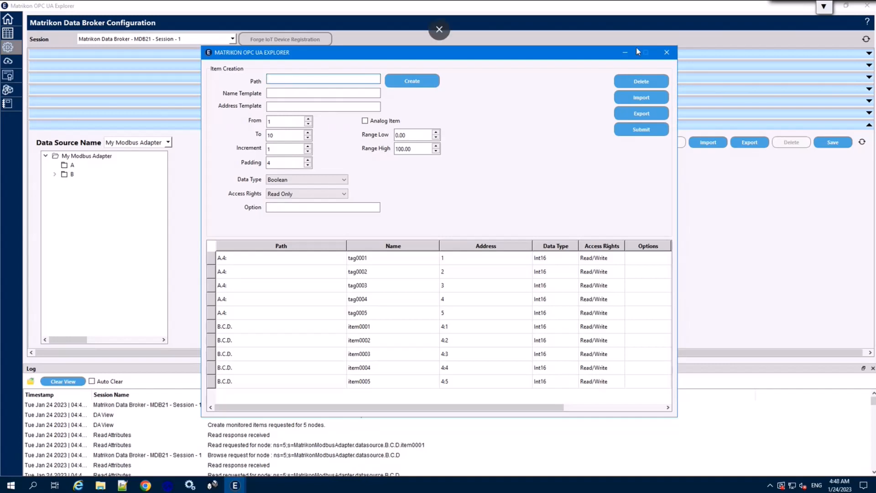
{"action": "left_click", "coordinate": [666, 53]}
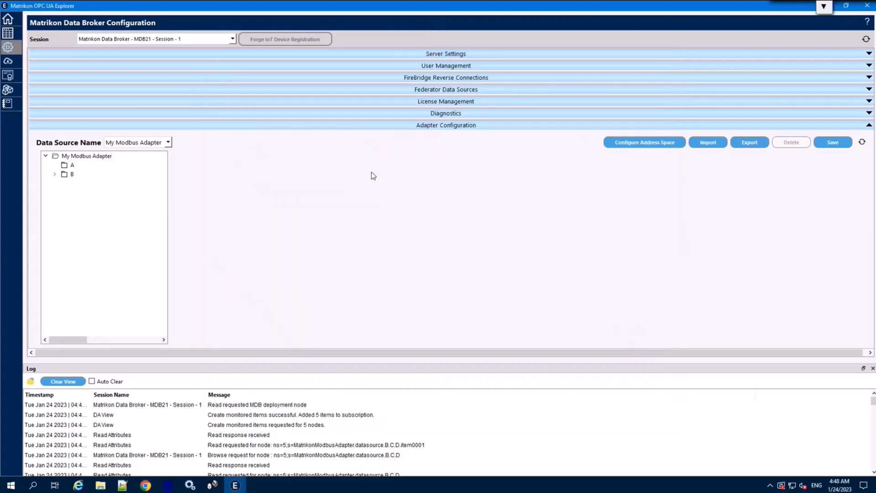
{"action": "left_click", "coordinate": [8, 19]}
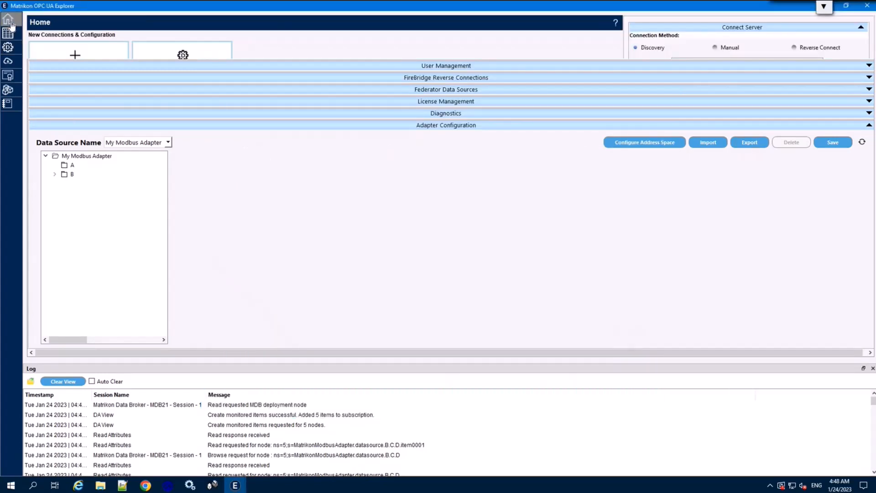